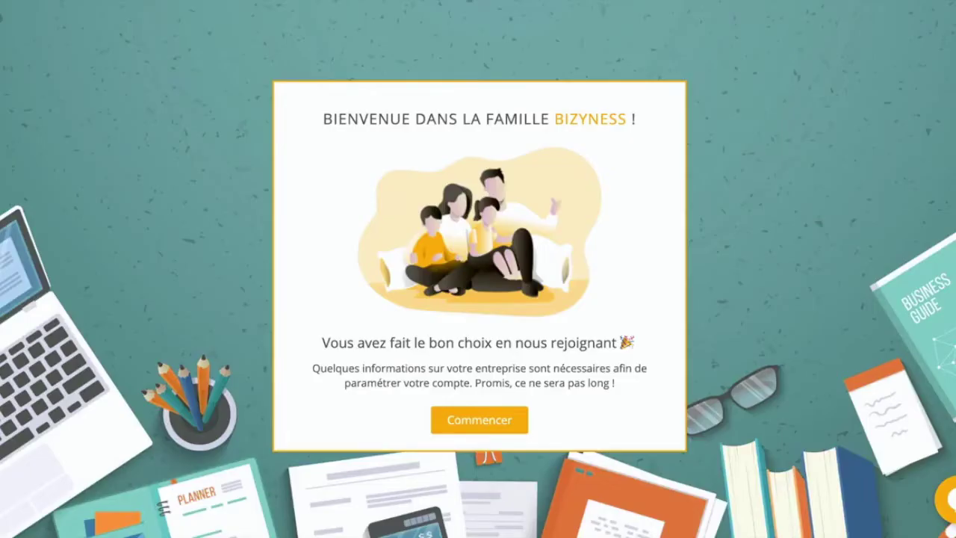
Step: Start the account setup and set the legal form to SARL/EURL without the VAT exemption (franchise de TVA)
{"action": "left_click", "coordinate": [490, 421]}
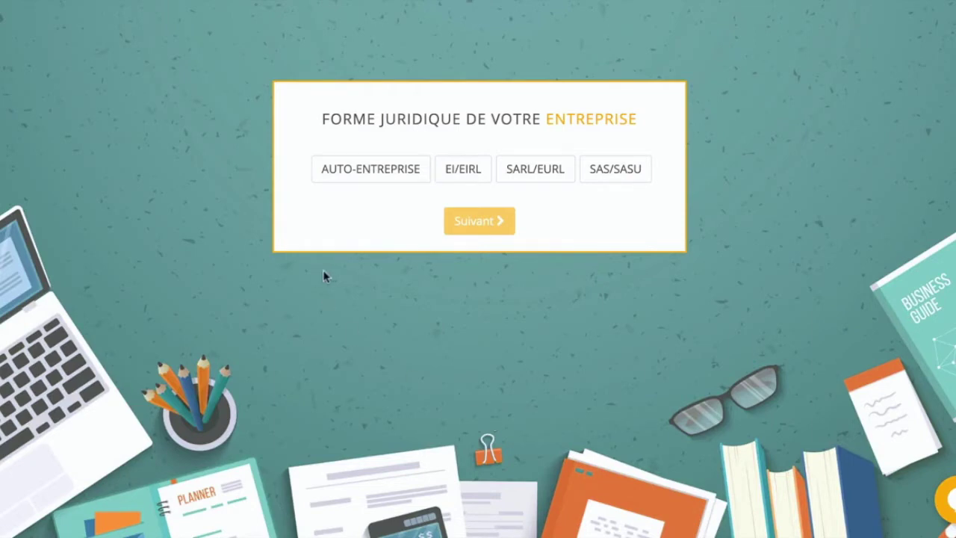
{"action": "left_click", "coordinate": [545, 178]}
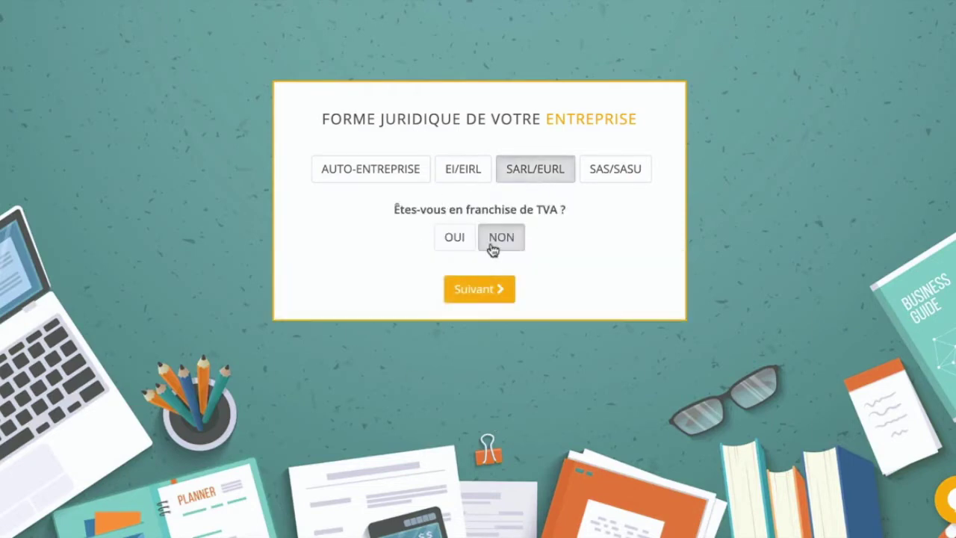
{"action": "left_click", "coordinate": [469, 281]}
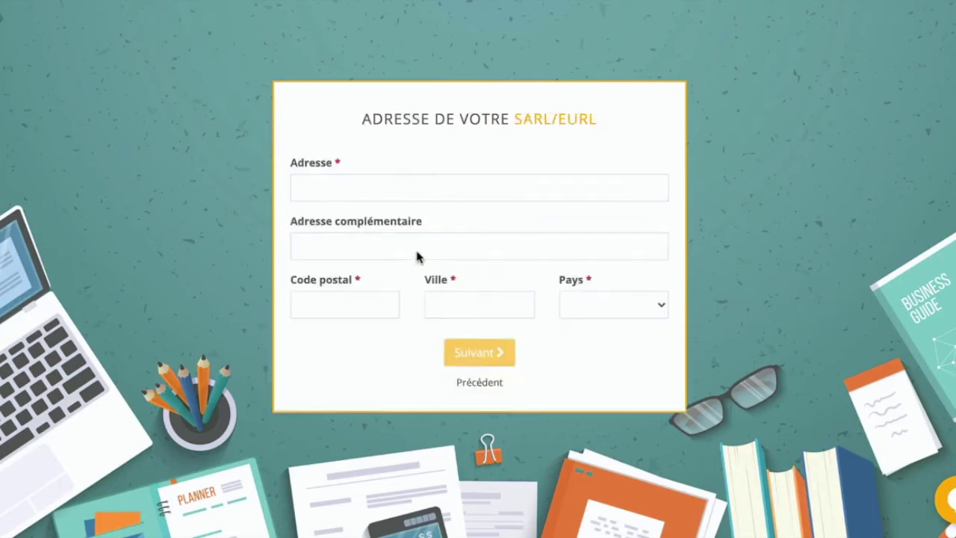
Step: Fill in the company's address from the first suggested Paris address and continue to the company identity form
{"action": "type", "text": "4 rue"}
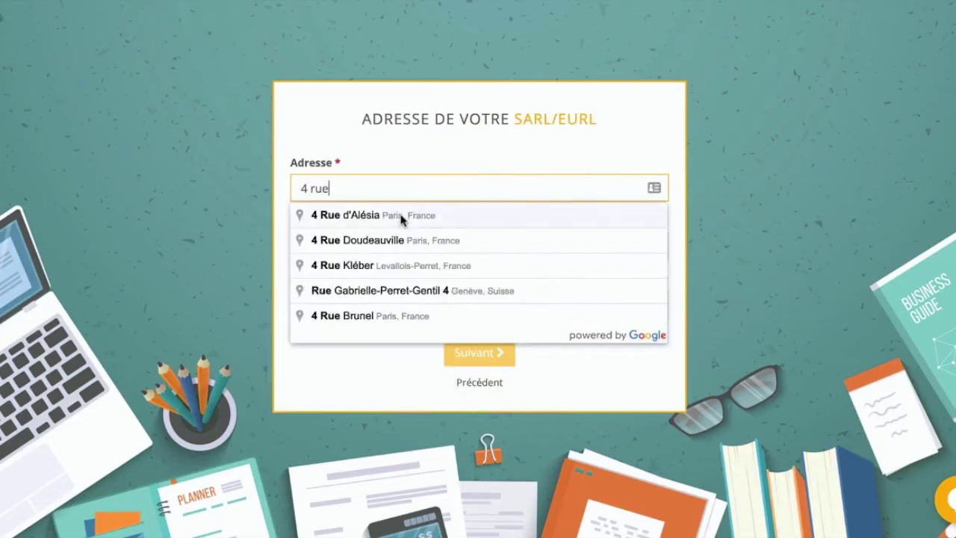
{"action": "left_click", "coordinate": [412, 215]}
{"action": "left_click", "coordinate": [486, 351]}
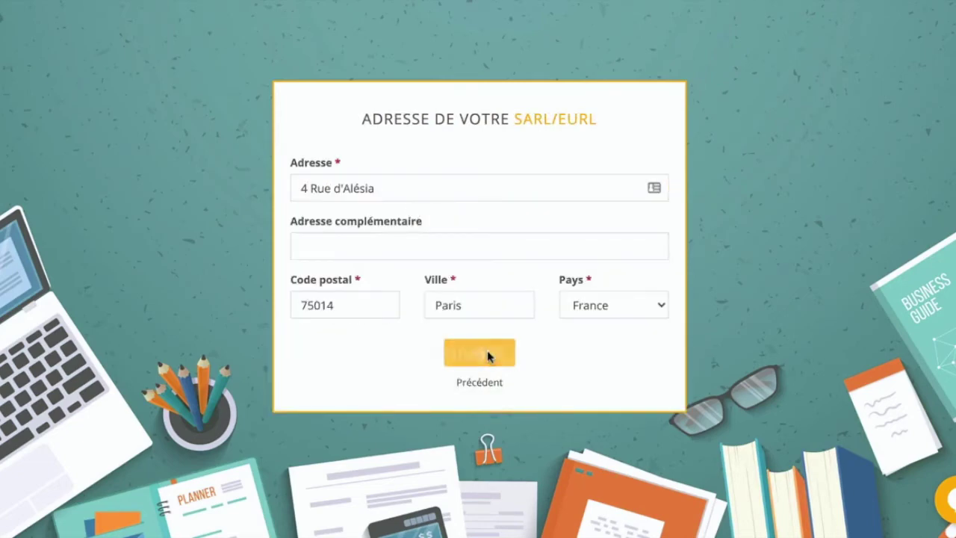
Step: Enter Apple as the company name (raison sociale) and Paris as the RCS registration city
{"action": "left_click", "coordinate": [411, 186]}
{"action": "type", "text": "Apple"}
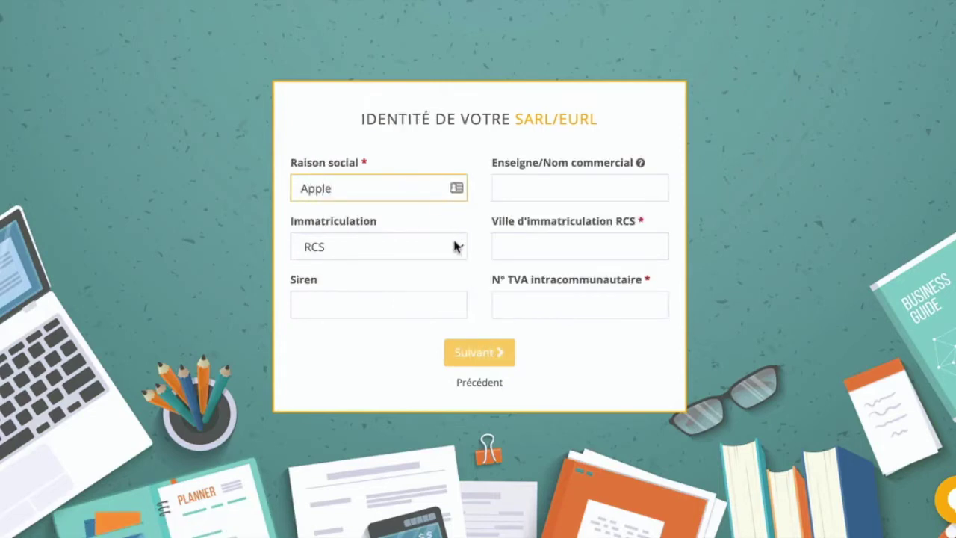
{"action": "left_click", "coordinate": [541, 239]}
{"action": "type", "text": "Paris"}
Step: Fill in the company's Siren and intra-community VAT number, and validate the company information
{"action": "left_click", "coordinate": [574, 309]}
{"action": "type", "text": "FR12332323"}
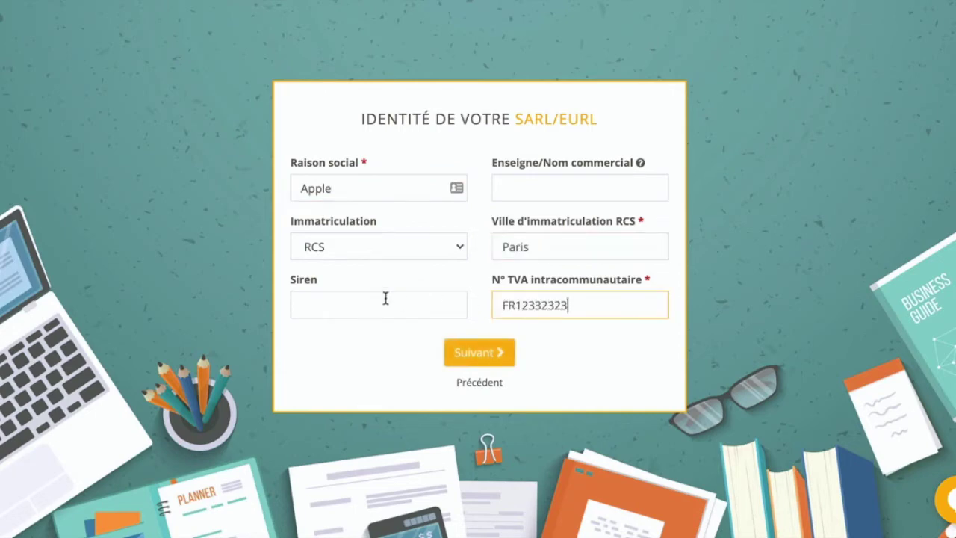
{"action": "key", "text": "ctrl+a"}
{"action": "type", "text": "5555"}
{"action": "left_click", "coordinate": [411, 306]}
{"action": "type", "text": "55555"}
{"action": "left_click", "coordinate": [499, 303]}
{"action": "type", "text": "FR"}
{"action": "left_click", "coordinate": [493, 357]}
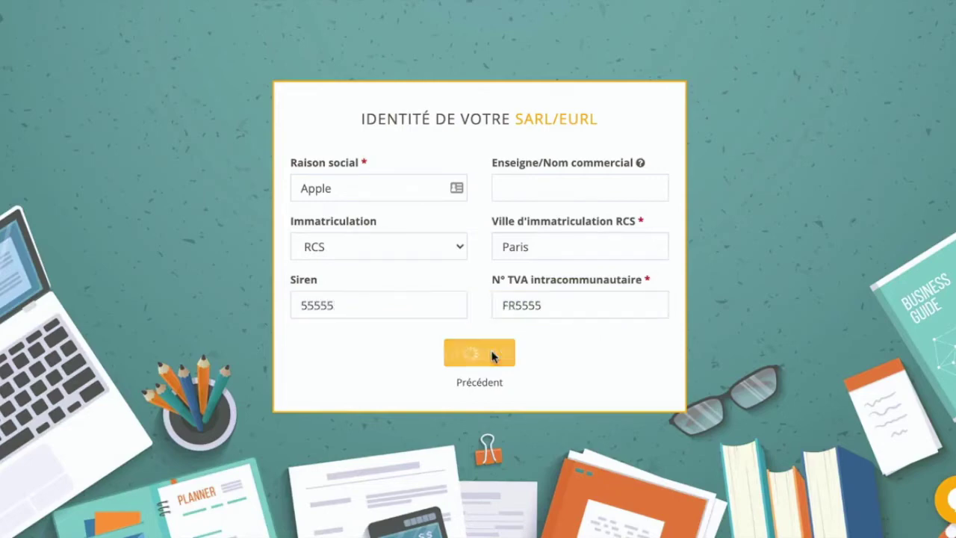
{"action": "left_click", "coordinate": [482, 355]}
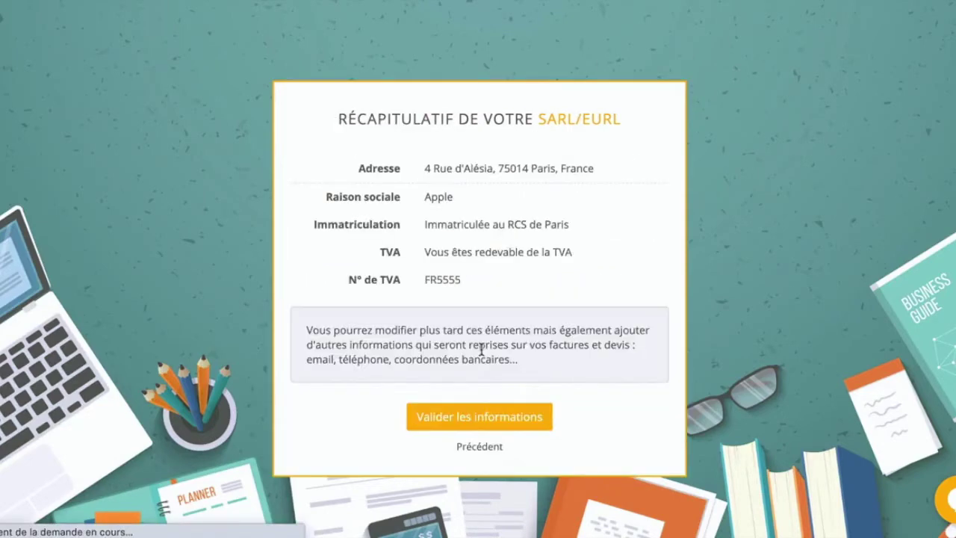
{"action": "left_click", "coordinate": [483, 423]}
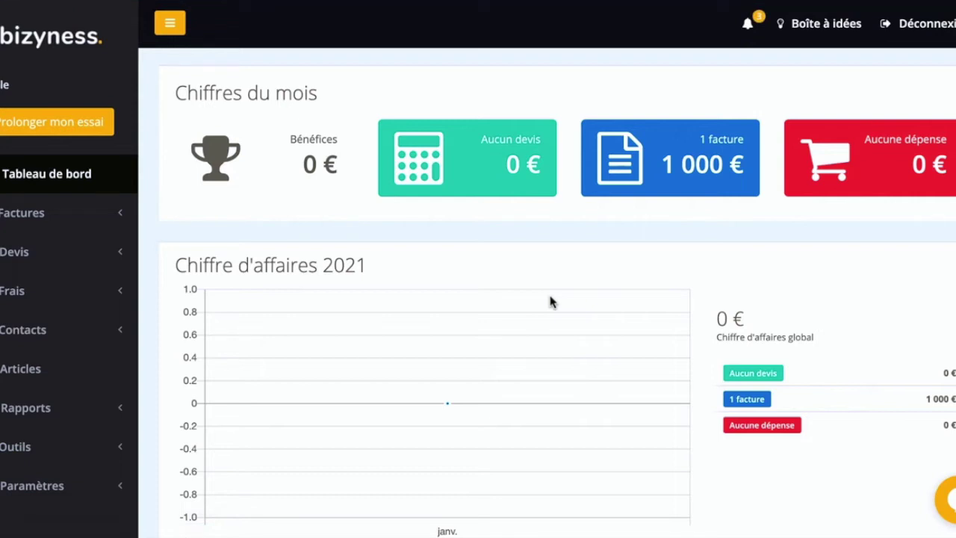
Step: Open the list of invoices (Factures)
{"action": "left_click", "coordinate": [81, 211]}
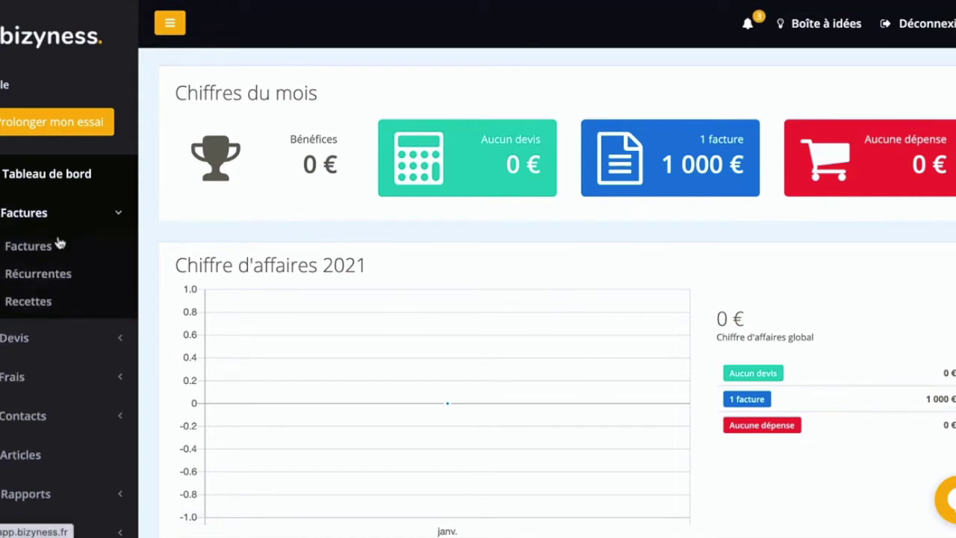
{"action": "left_click", "coordinate": [30, 247]}
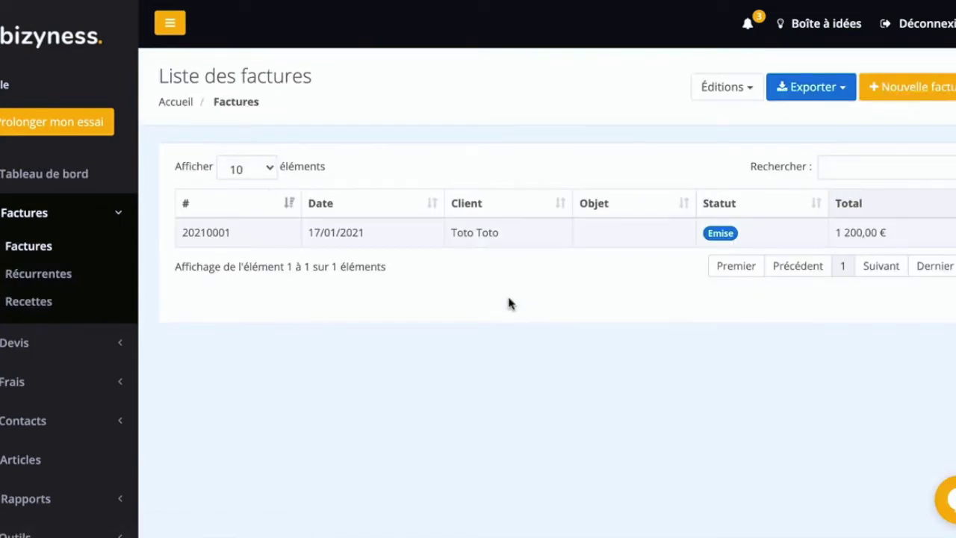
{"action": "left_click", "coordinate": [521, 233]}
{"action": "scroll", "coordinate": [546, 315], "scroll_direction": "down", "scroll_amount": 1}
{"action": "left_click", "coordinate": [60, 210]}
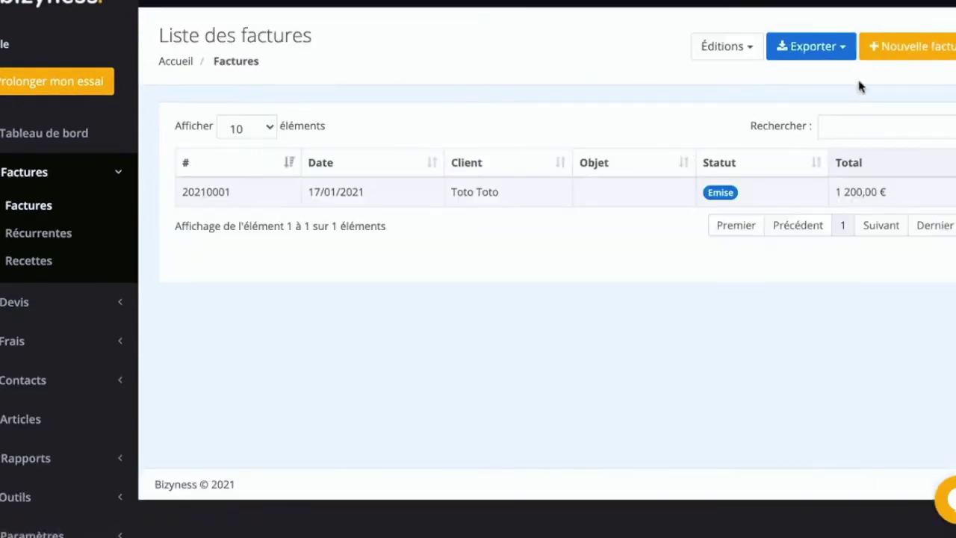
Step: Create a new invoice with the language set to Anglais and the currency set to Dollar US ($)
{"action": "left_click", "coordinate": [900, 52]}
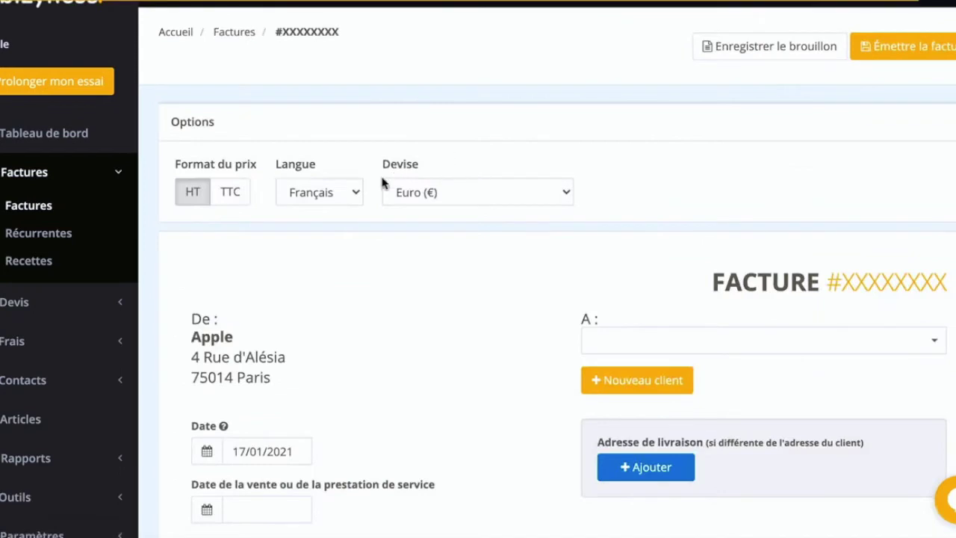
{"action": "left_click", "coordinate": [346, 196]}
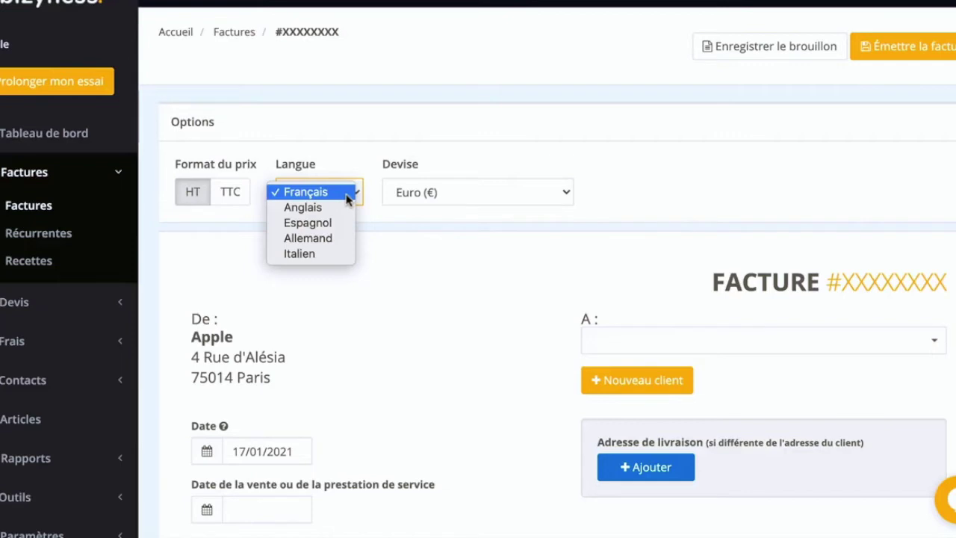
{"action": "left_click", "coordinate": [498, 192]}
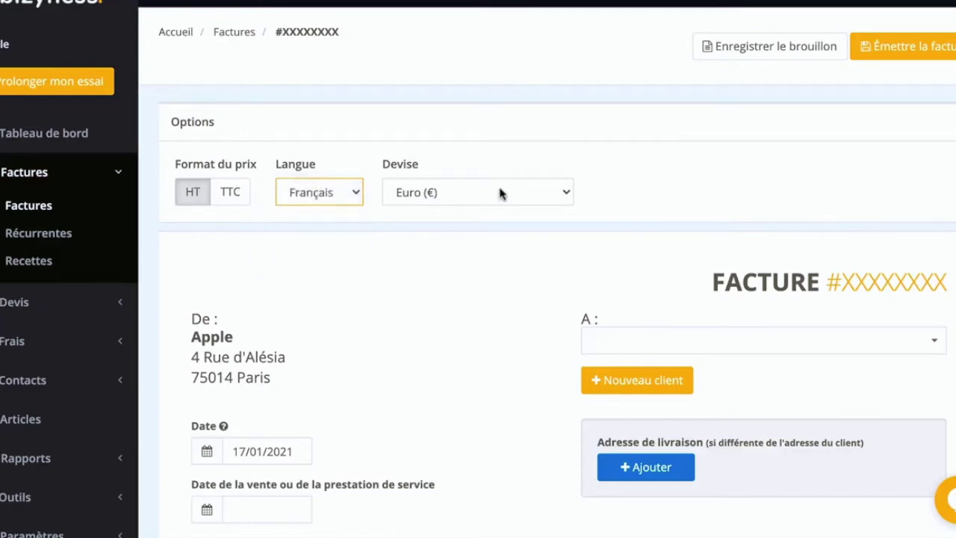
{"action": "left_click", "coordinate": [499, 193]}
{"action": "left_click", "coordinate": [295, 194]}
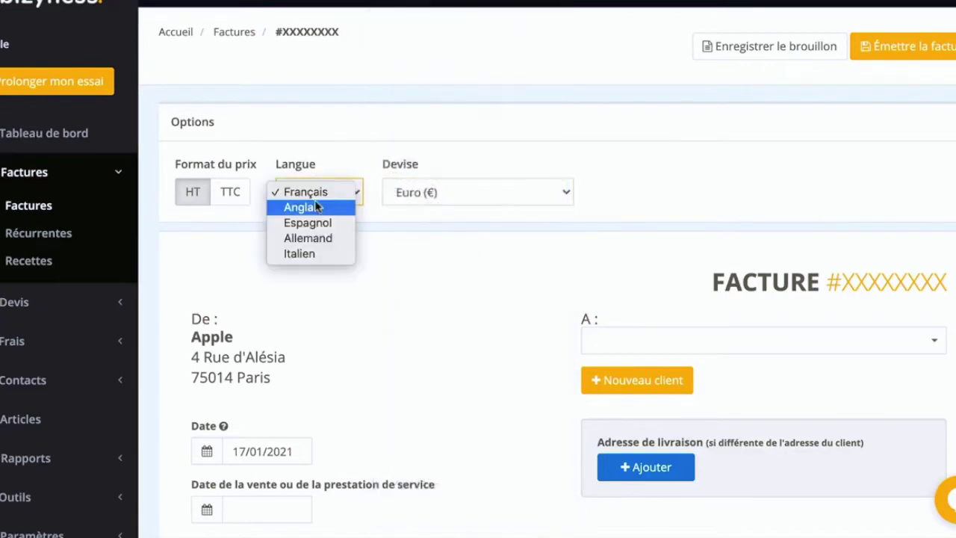
{"action": "left_click", "coordinate": [326, 209]}
{"action": "left_click", "coordinate": [389, 192]}
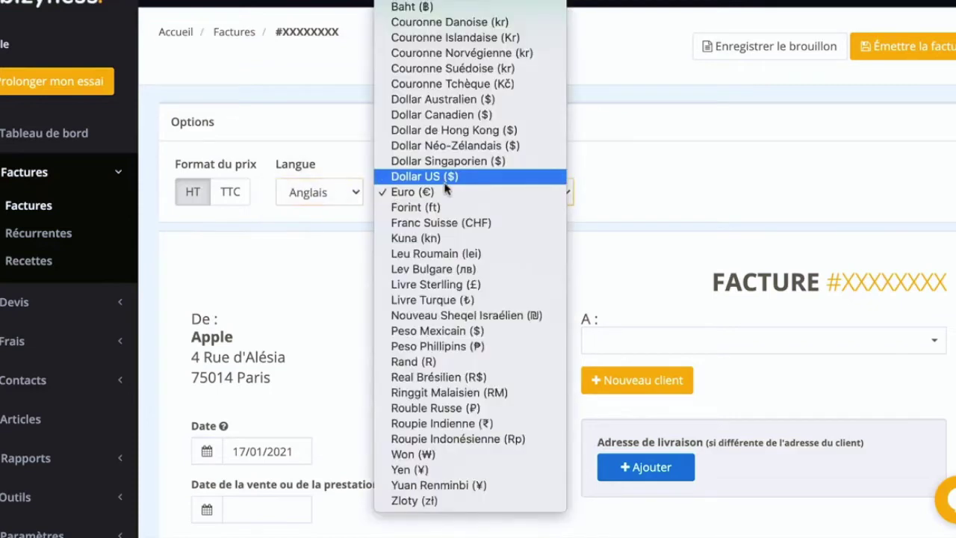
{"action": "left_click", "coordinate": [448, 180]}
Step: Assign the existing client to the invoice and fill its line with the designation Design and a unit price of 1000
{"action": "left_click", "coordinate": [725, 345]}
{"action": "left_click", "coordinate": [702, 364]}
{"action": "scroll", "coordinate": [701, 358], "scroll_direction": "down", "scroll_amount": 4}
{"action": "left_click", "coordinate": [371, 379]}
{"action": "type", "text": "f"}
{"action": "key", "text": "BackSpace"}
{"action": "type", "text": "Design"}
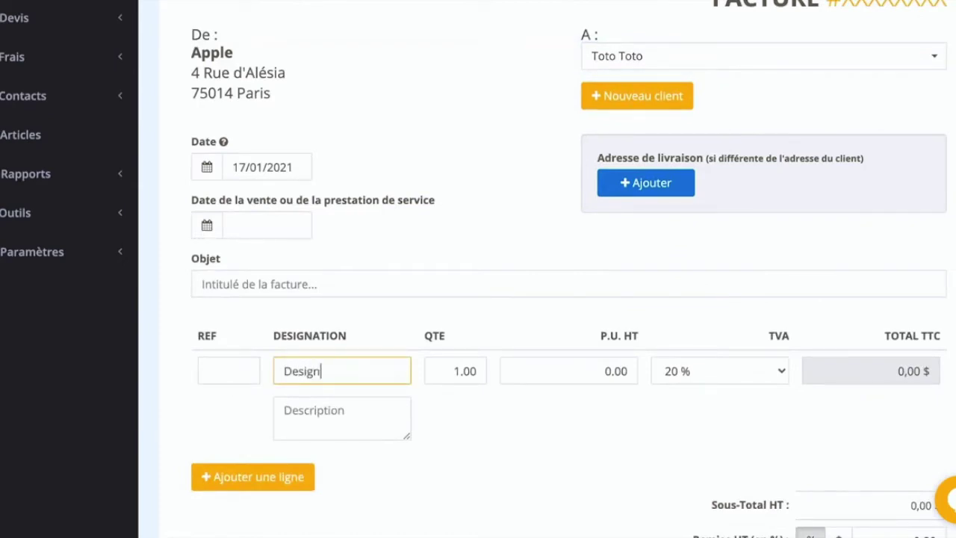
{"action": "left_click", "coordinate": [560, 368]}
{"action": "type", "text": "1000"}
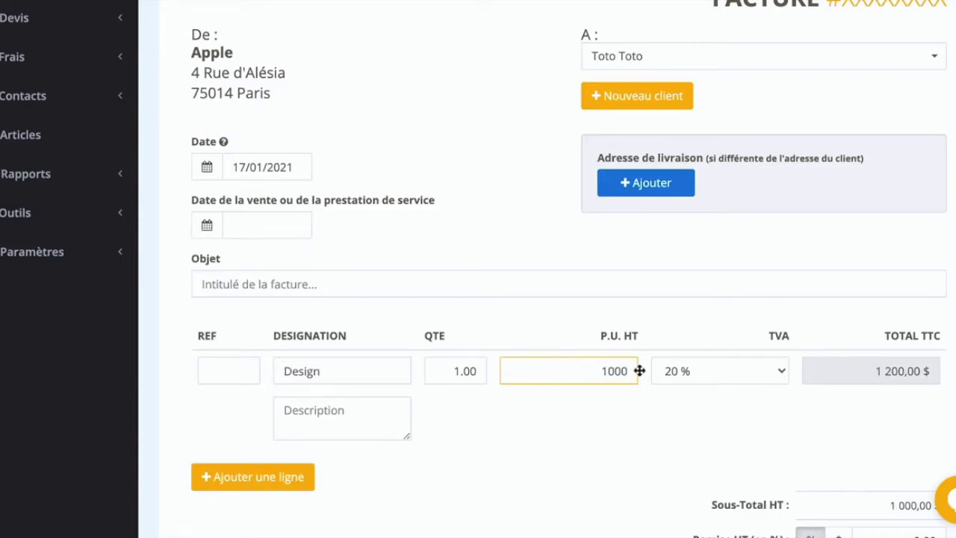
Step: Issue the invoice and confirm that it should be issued
{"action": "scroll", "coordinate": [640, 370], "scroll_direction": "up", "scroll_amount": 5}
{"action": "left_click", "coordinate": [923, 103]}
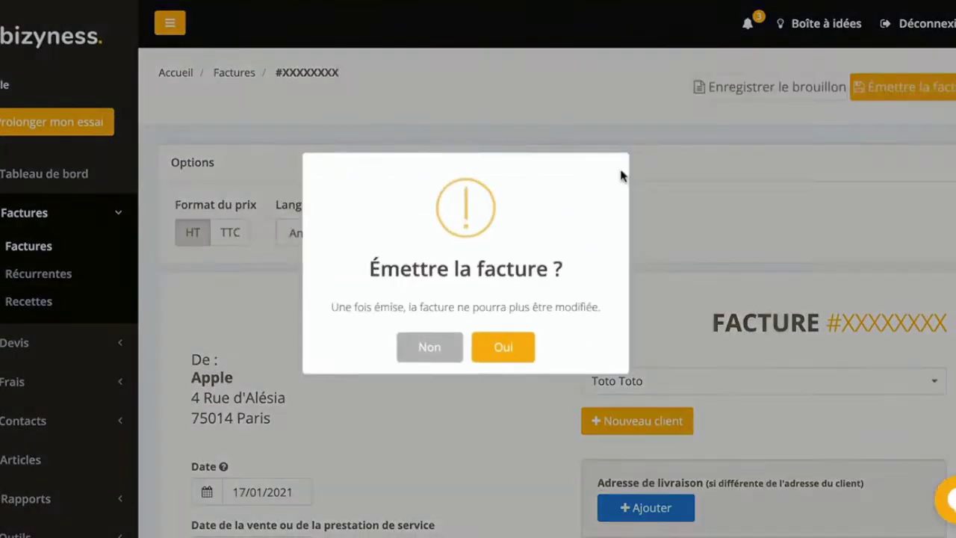
{"action": "left_click", "coordinate": [527, 357]}
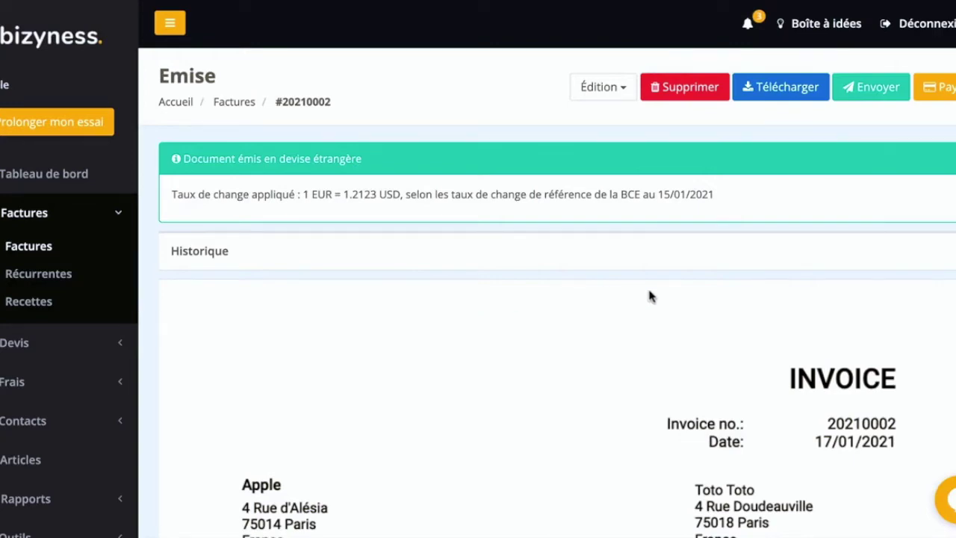
Step: Examine the issued invoice's totals and exchange rate, and check its entry in the list of invoices
{"action": "scroll", "coordinate": [733, 345], "scroll_direction": "down", "scroll_amount": 6}
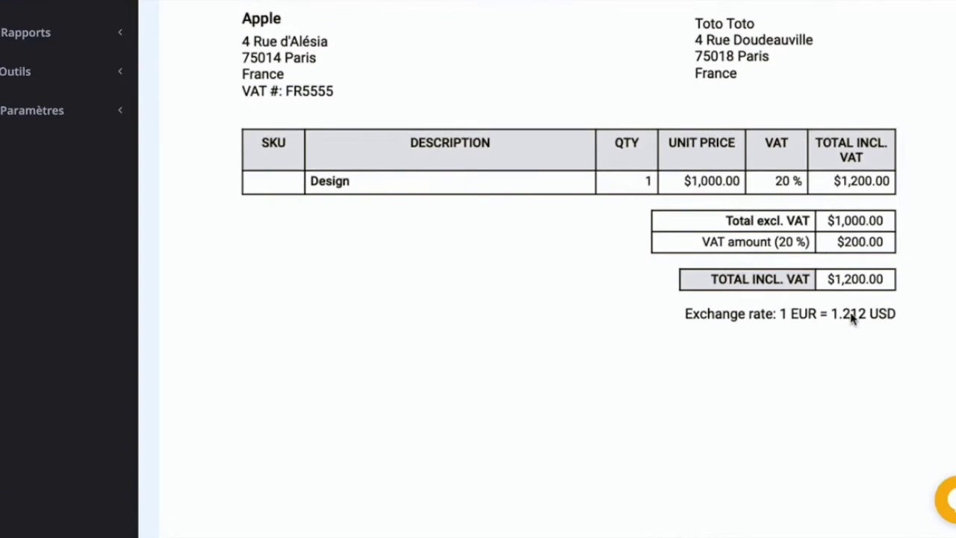
{"action": "scroll", "coordinate": [851, 317], "scroll_direction": "up", "scroll_amount": 7}
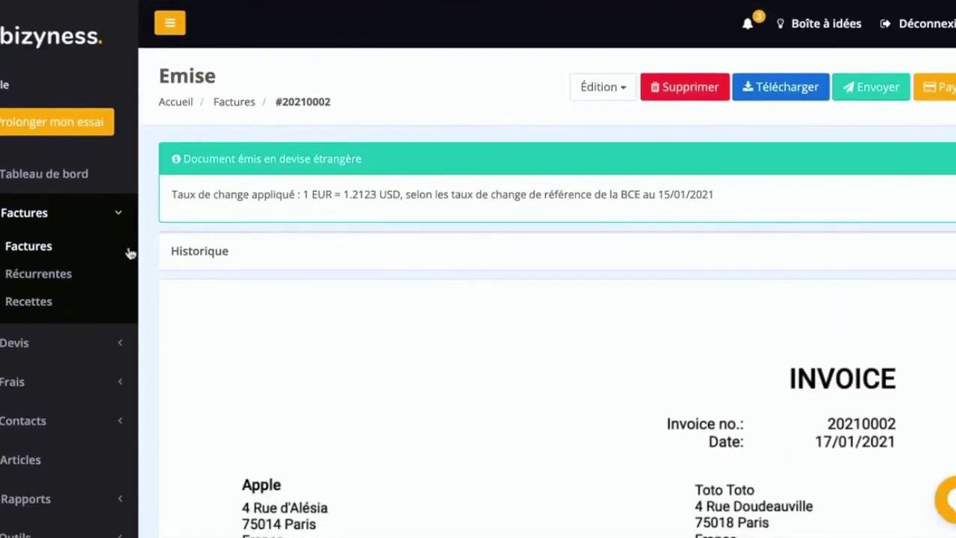
{"action": "left_click", "coordinate": [56, 250]}
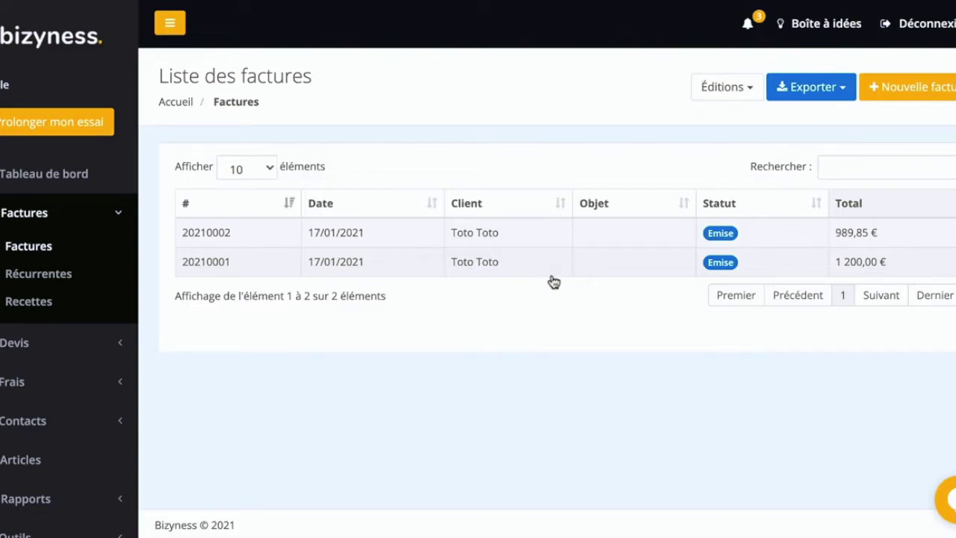
{"action": "scroll", "coordinate": [52, 403], "scroll_direction": "down", "scroll_amount": 1}
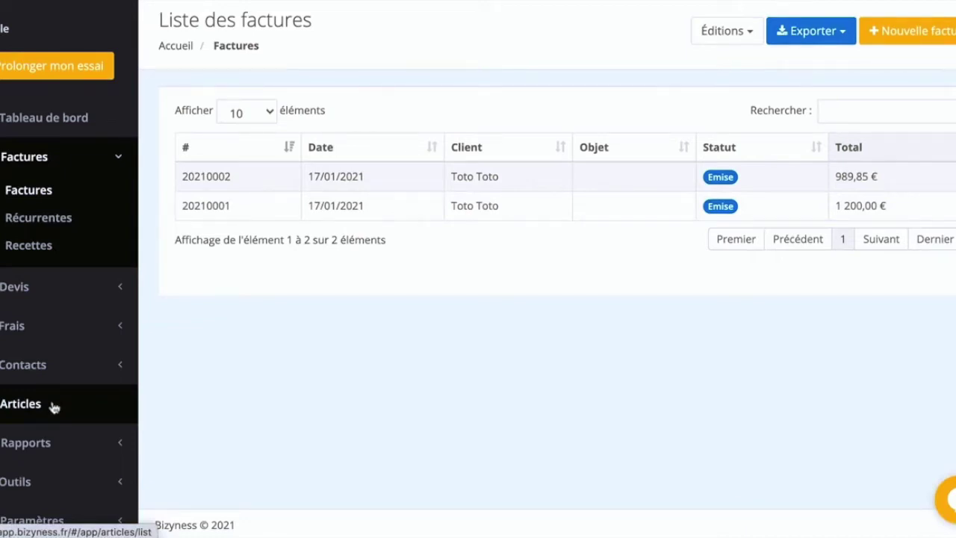
Step: Open the account's Intégrations settings and review the available shop connections
{"action": "left_click", "coordinate": [66, 520]}
{"action": "scroll", "coordinate": [67, 507], "scroll_direction": "down", "scroll_amount": 1}
{"action": "left_click", "coordinate": [60, 492]}
{"action": "scroll", "coordinate": [224, 463], "scroll_direction": "down", "scroll_amount": 2}
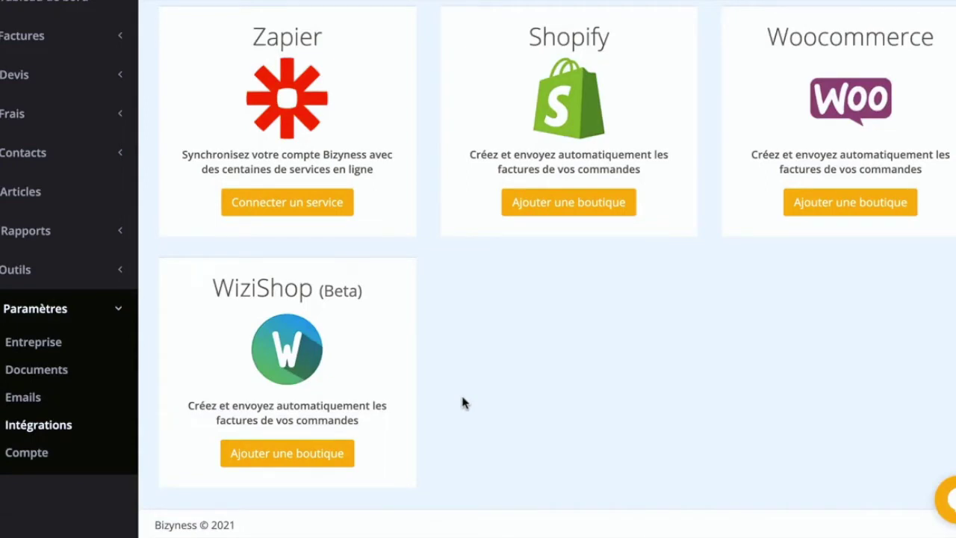
Step: Connect the Shopify store test-bizyness.myshopify.com and install the unlisted Bizyness app on it
{"action": "scroll", "coordinate": [462, 398], "scroll_direction": "up", "scroll_amount": 1}
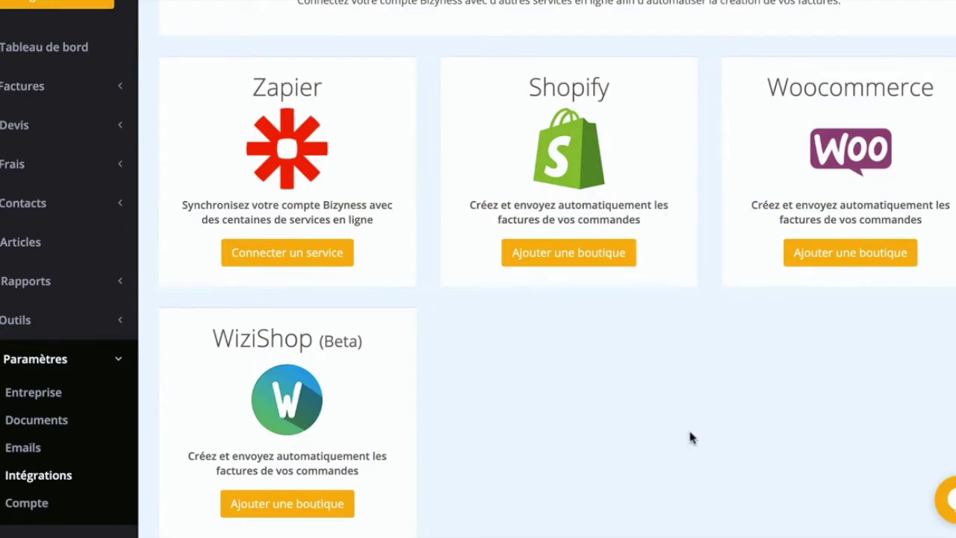
{"action": "left_click", "coordinate": [603, 251]}
{"action": "left_click", "coordinate": [471, 231]}
{"action": "type", "text": "test-bizyness.myshopify.com"}
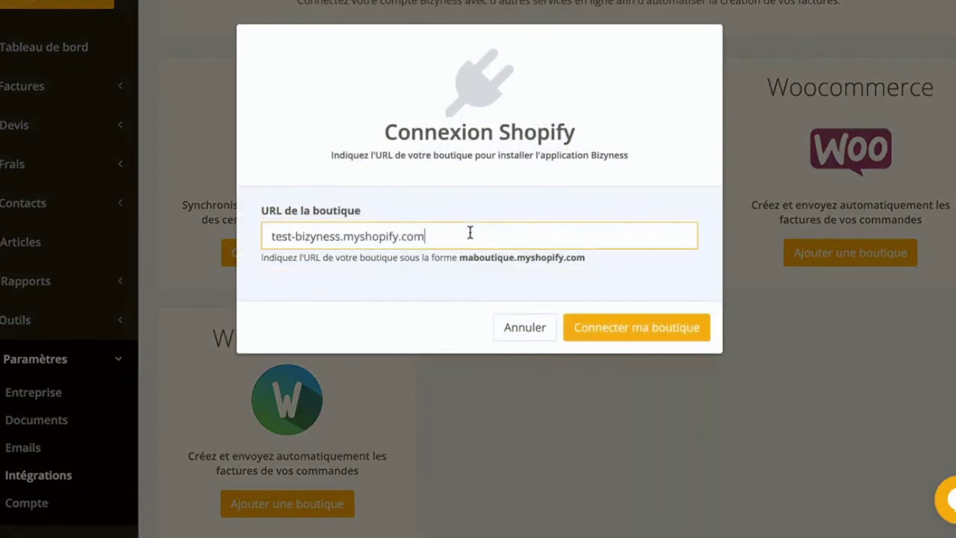
{"action": "left_click", "coordinate": [621, 333]}
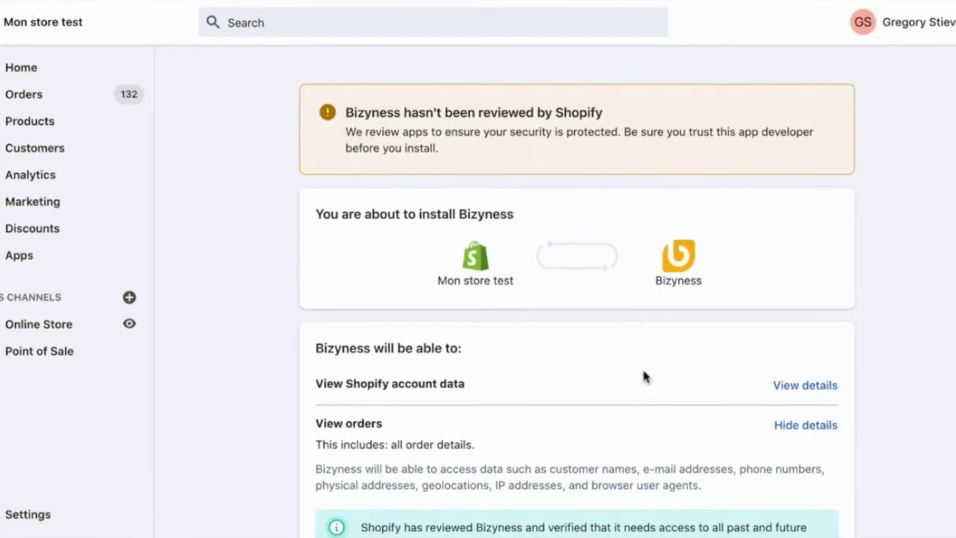
{"action": "scroll", "coordinate": [642, 366], "scroll_direction": "down", "scroll_amount": 5}
{"action": "left_click", "coordinate": [766, 418]}
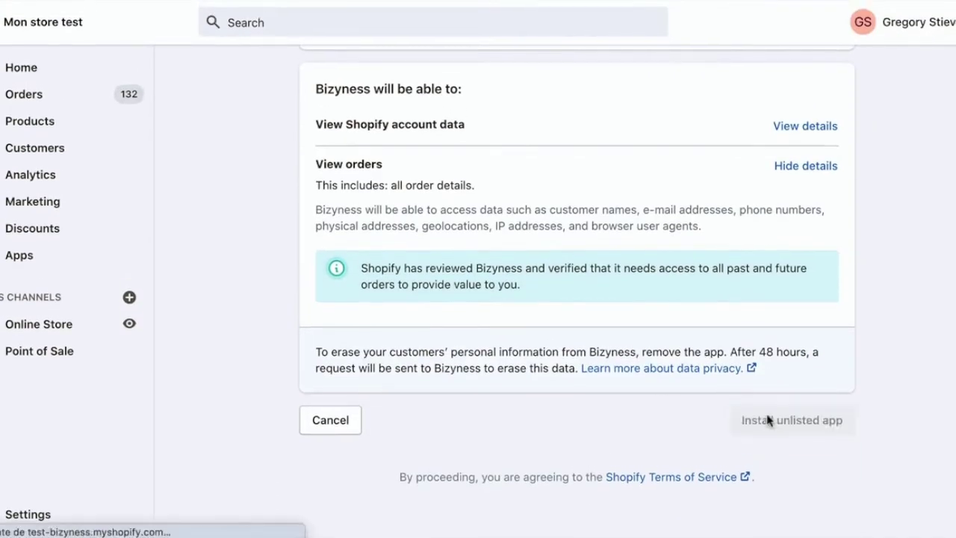
Step: Set the shop name shown on invoices to Iphone and review the remaining invoice and synchronisation options
{"action": "scroll", "coordinate": [556, 429], "scroll_direction": "down", "scroll_amount": 10}
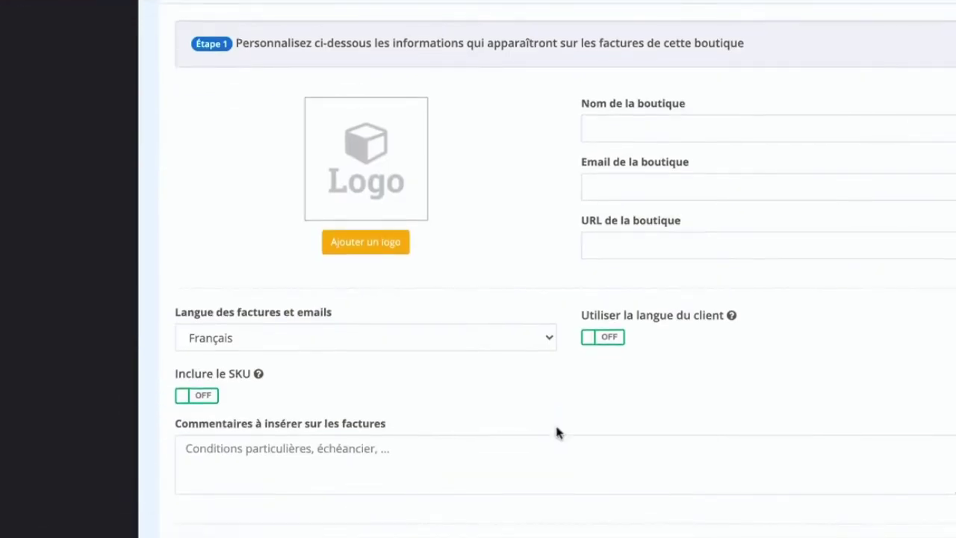
{"action": "left_click", "coordinate": [634, 130]}
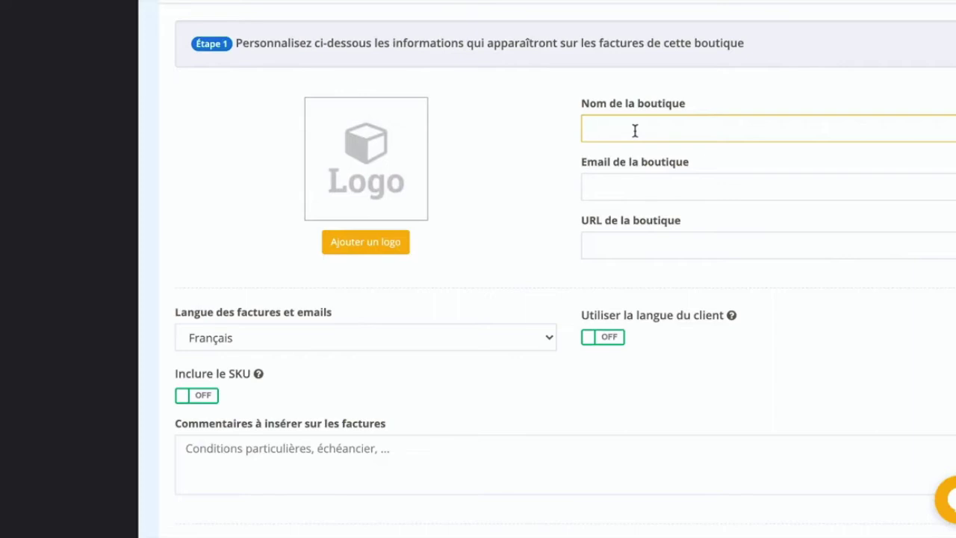
{"action": "type", "text": "Iphoine"}
{"action": "key", "text": "BackSpace"}
{"action": "key", "text": "BackSpace"}
{"action": "key", "text": "BackSpace"}
{"action": "type", "text": "ne"}
{"action": "scroll", "coordinate": [552, 298], "scroll_direction": "down", "scroll_amount": 3}
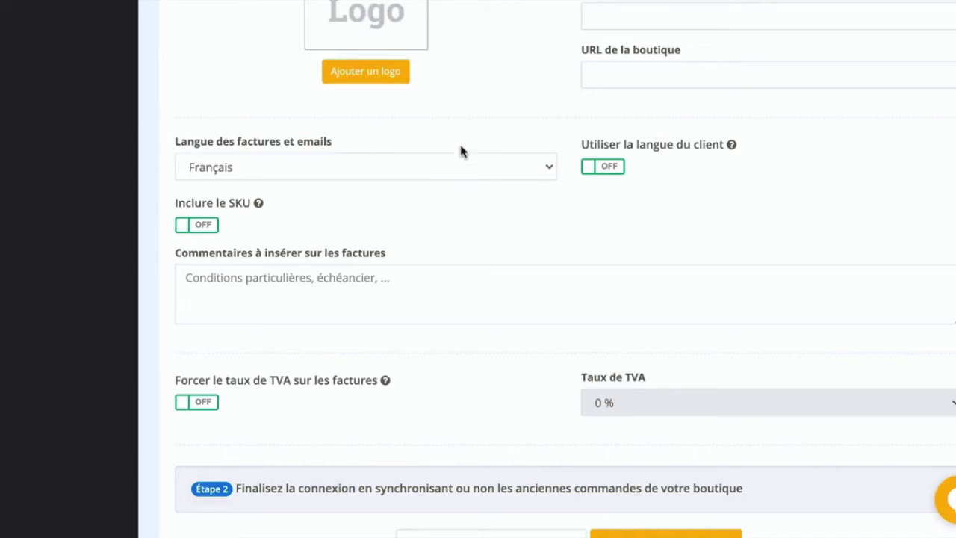
{"action": "scroll", "coordinate": [413, 315], "scroll_direction": "down", "scroll_amount": 2}
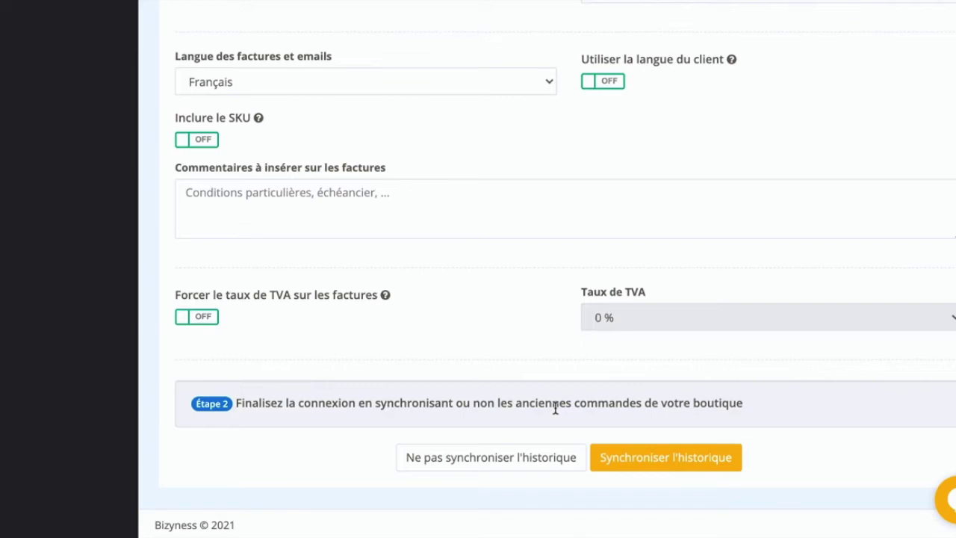
Step: Synchronise the shop's entire order history, leaving the optional order identifier empty, and open the list of invoices to follow the import
{"action": "left_click", "coordinate": [667, 464]}
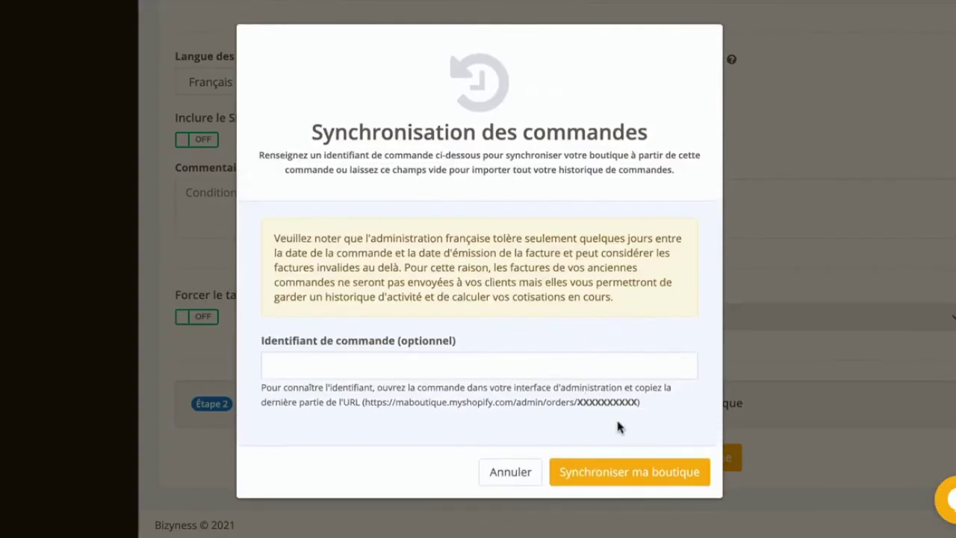
{"action": "left_click", "coordinate": [631, 472]}
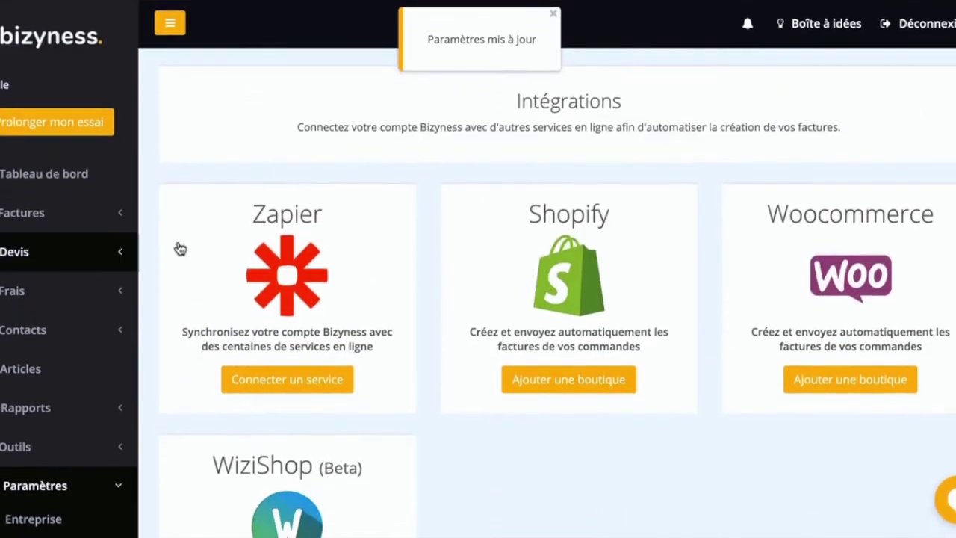
{"action": "left_click", "coordinate": [51, 217]}
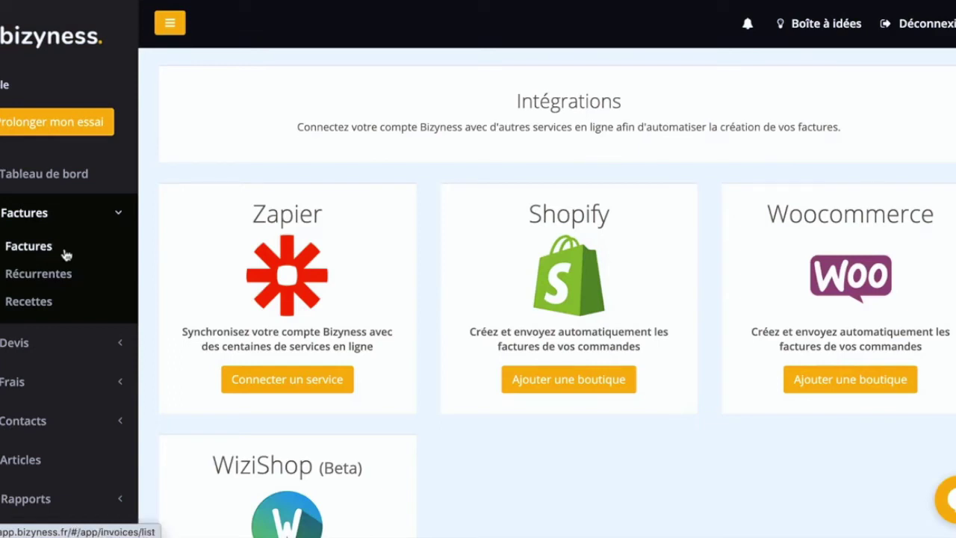
{"action": "left_click", "coordinate": [65, 254]}
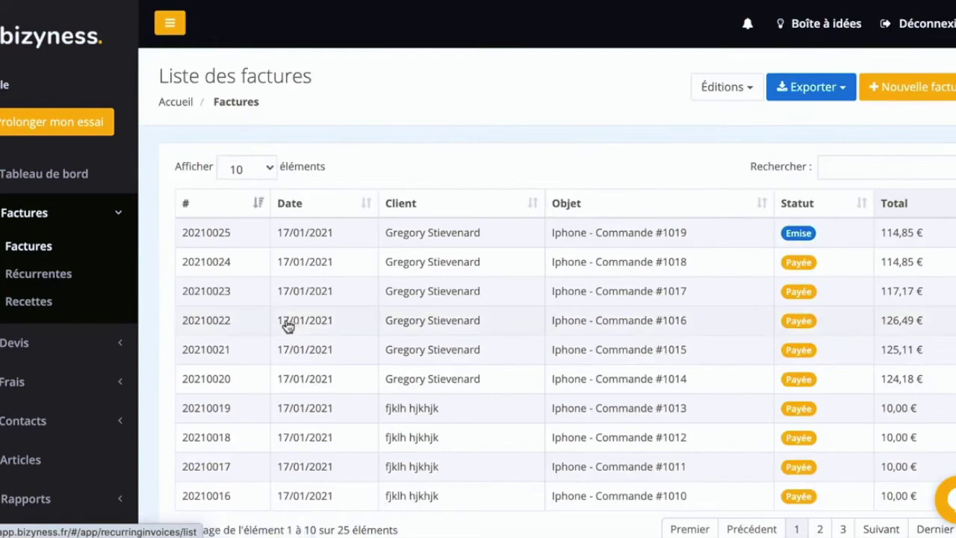
{"action": "left_click", "coordinate": [72, 276]}
{"action": "left_click", "coordinate": [45, 247]}
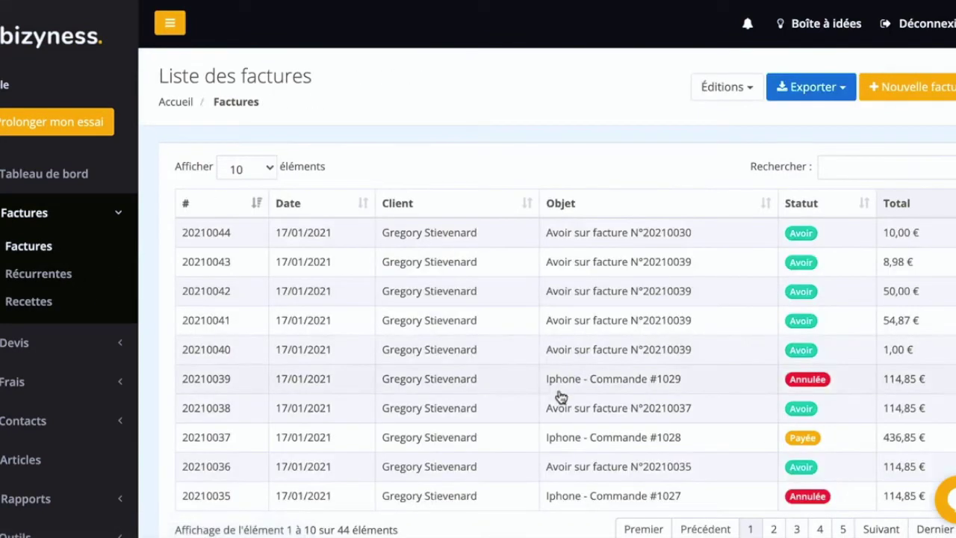
Step: Display 100 entries in the list of invoices and review the imported invoices and credit notes
{"action": "scroll", "coordinate": [557, 398], "scroll_direction": "down", "scroll_amount": 1}
{"action": "left_click", "coordinate": [267, 124]}
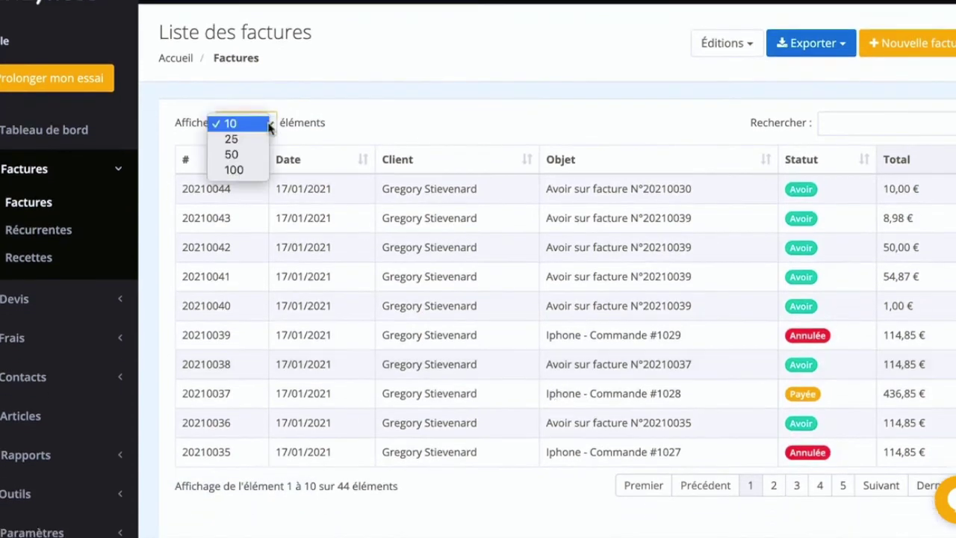
{"action": "left_click", "coordinate": [247, 173]}
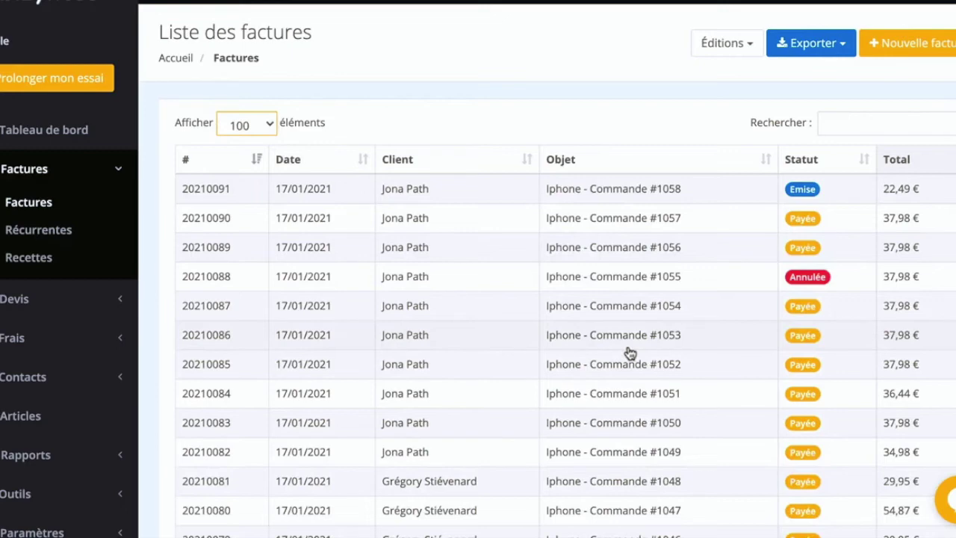
{"action": "scroll", "coordinate": [630, 352], "scroll_direction": "down", "scroll_amount": 6}
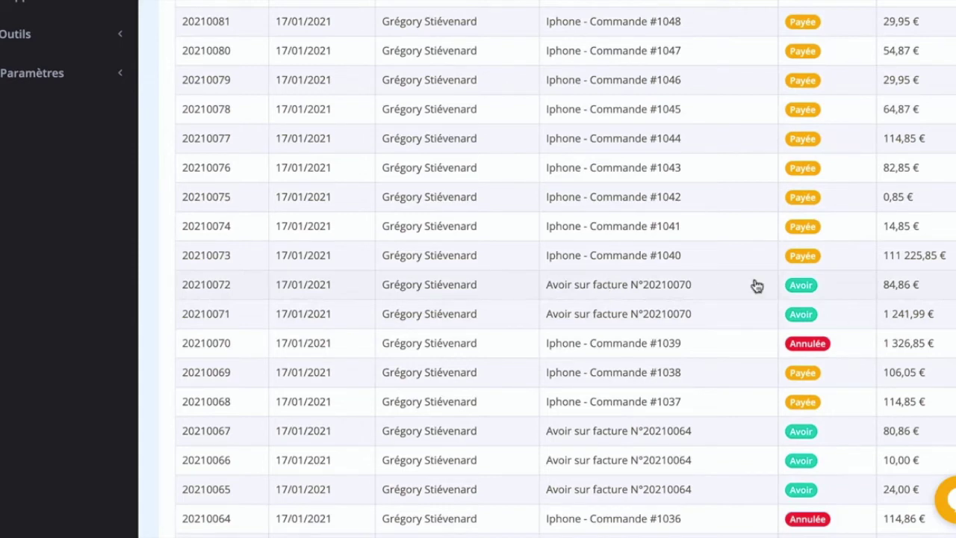
{"action": "scroll", "coordinate": [753, 283], "scroll_direction": "up", "scroll_amount": 3}
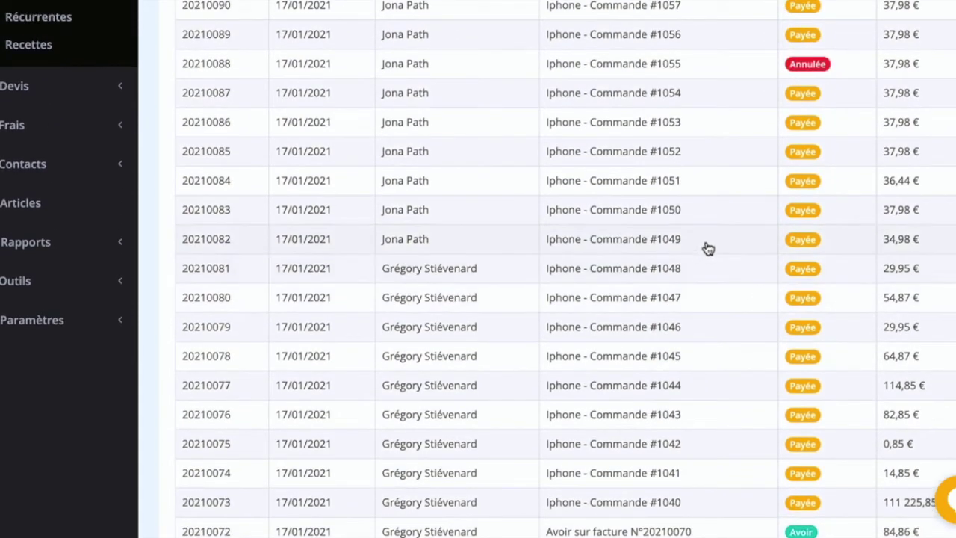
Step: Open the invoice for Iphone order #1049 and examine its line items, VAT and totals
{"action": "left_click", "coordinate": [709, 248]}
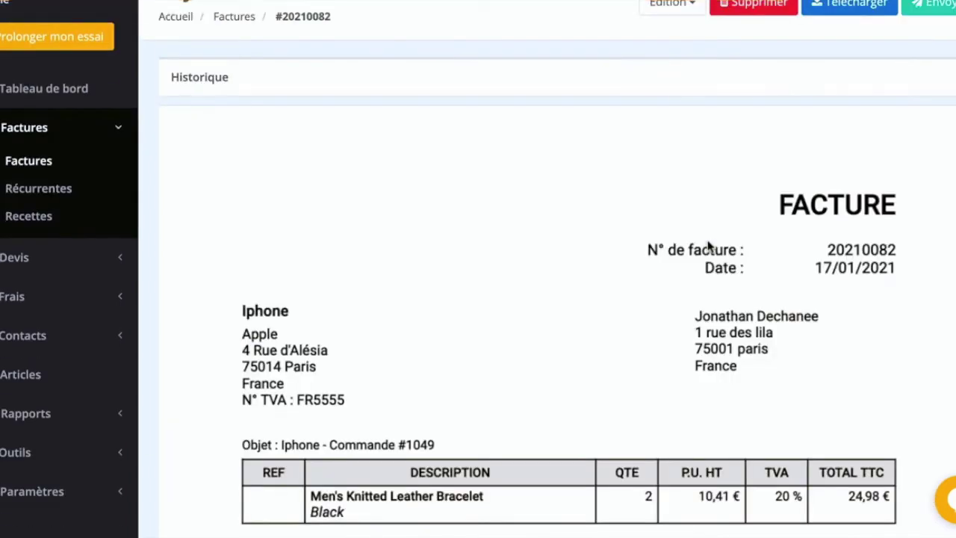
{"action": "scroll", "coordinate": [708, 247], "scroll_direction": "down", "scroll_amount": 3}
{"action": "scroll", "coordinate": [717, 304], "scroll_direction": "down", "scroll_amount": 1}
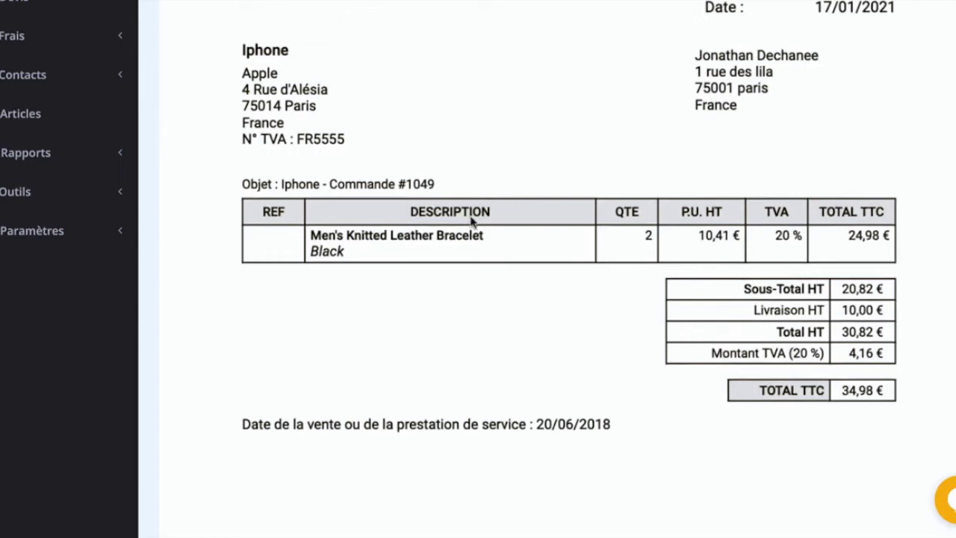
{"action": "scroll", "coordinate": [448, 209], "scroll_direction": "up", "scroll_amount": 2}
Step: Run the Recettes/Dépenses report from 09/07/2019 to 17/01/2021 and review its summary and profit chart
{"action": "left_click", "coordinate": [45, 255]}
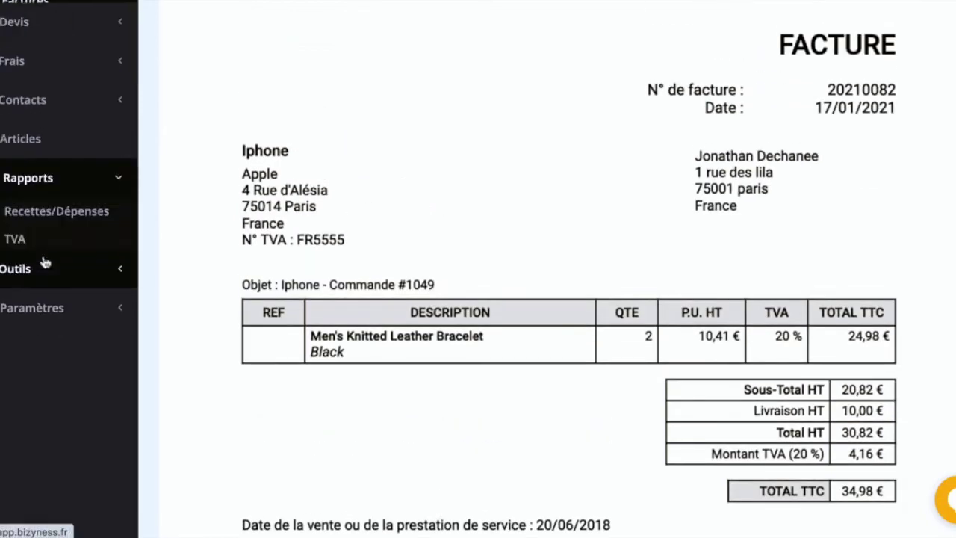
{"action": "left_click", "coordinate": [58, 196]}
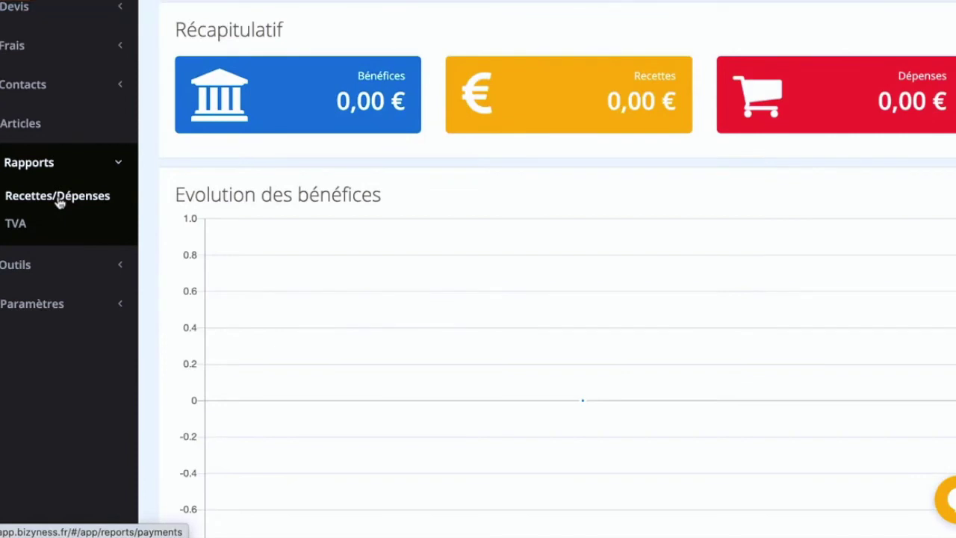
{"action": "scroll", "coordinate": [373, 187], "scroll_direction": "up", "scroll_amount": 4}
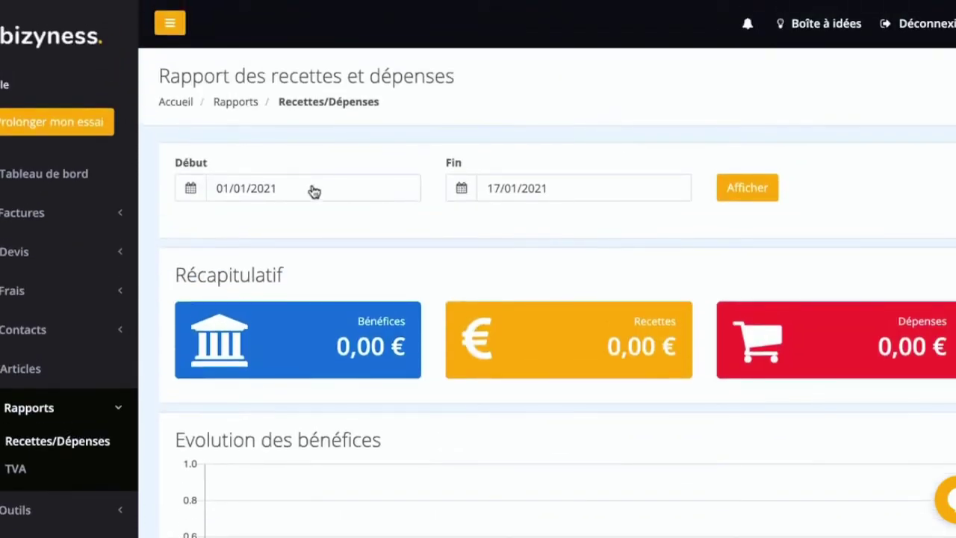
{"action": "left_click", "coordinate": [265, 187]}
{"action": "left_click", "coordinate": [225, 217]}
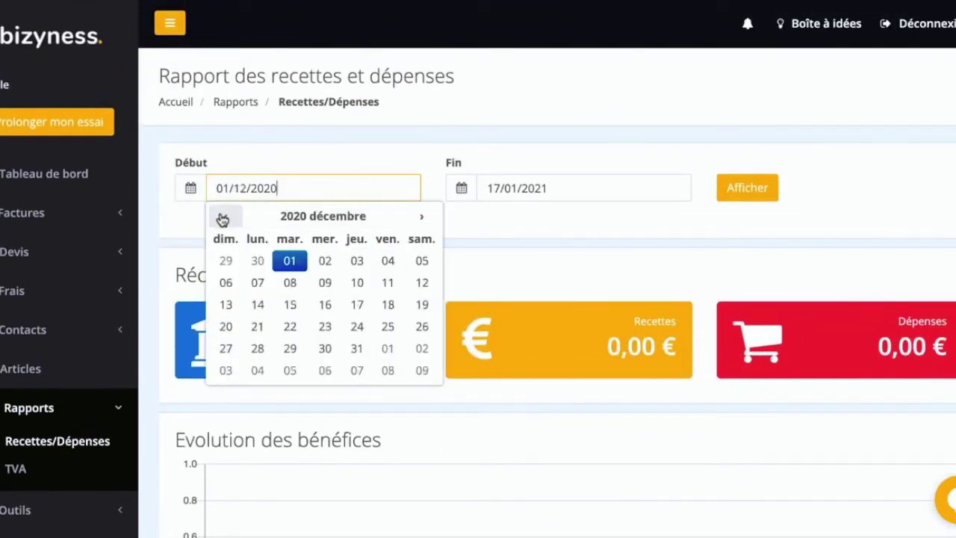
{"action": "left_click", "coordinate": [296, 220]}
{"action": "left_click", "coordinate": [282, 216]}
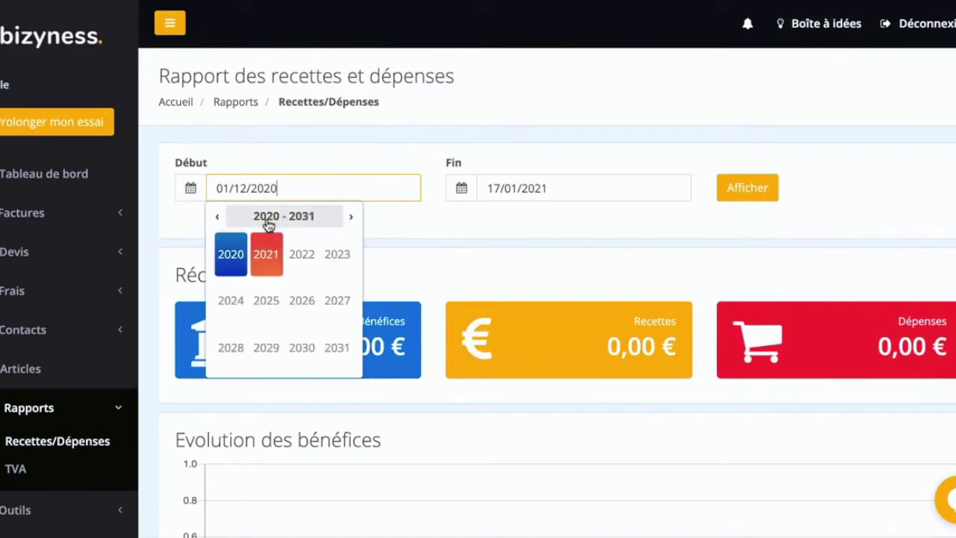
{"action": "left_click", "coordinate": [218, 220]}
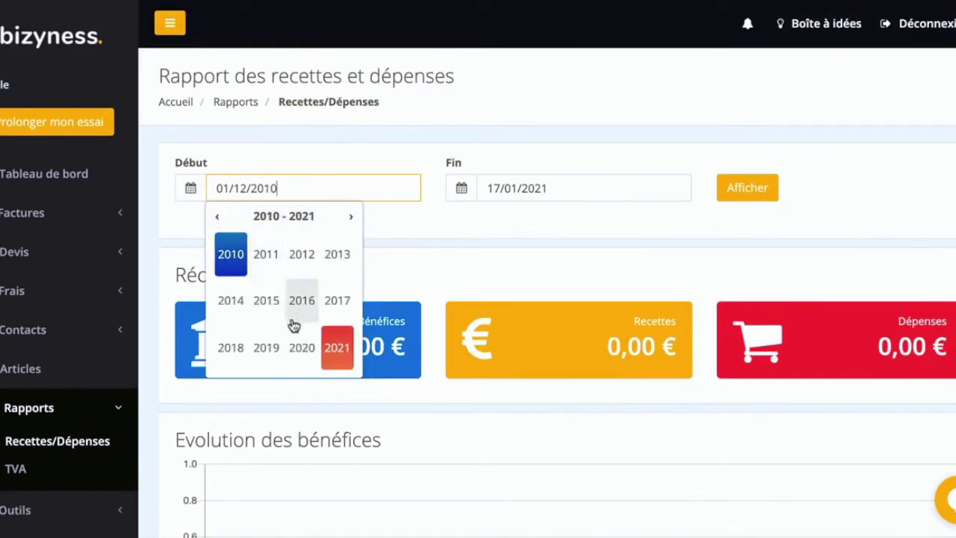
{"action": "left_click", "coordinate": [266, 348]}
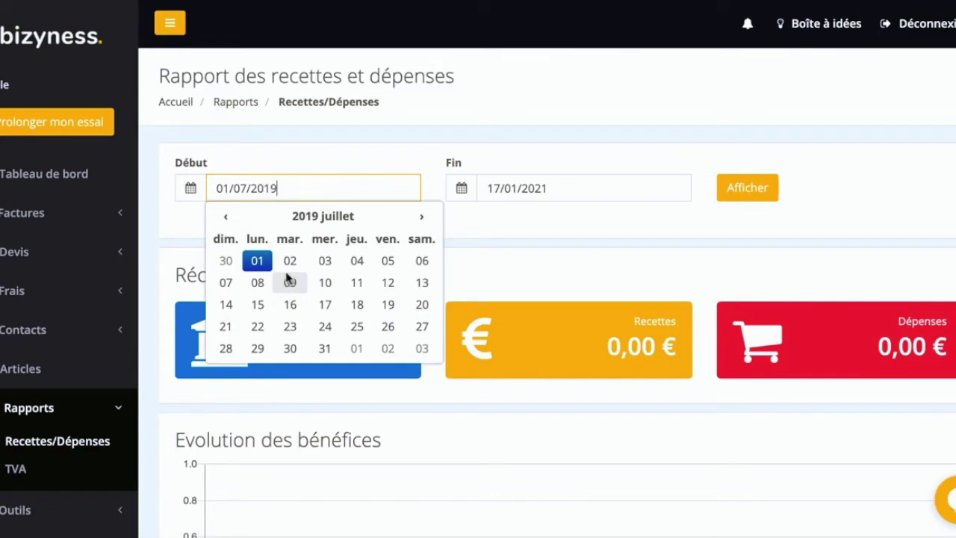
{"action": "left_click", "coordinate": [289, 281]}
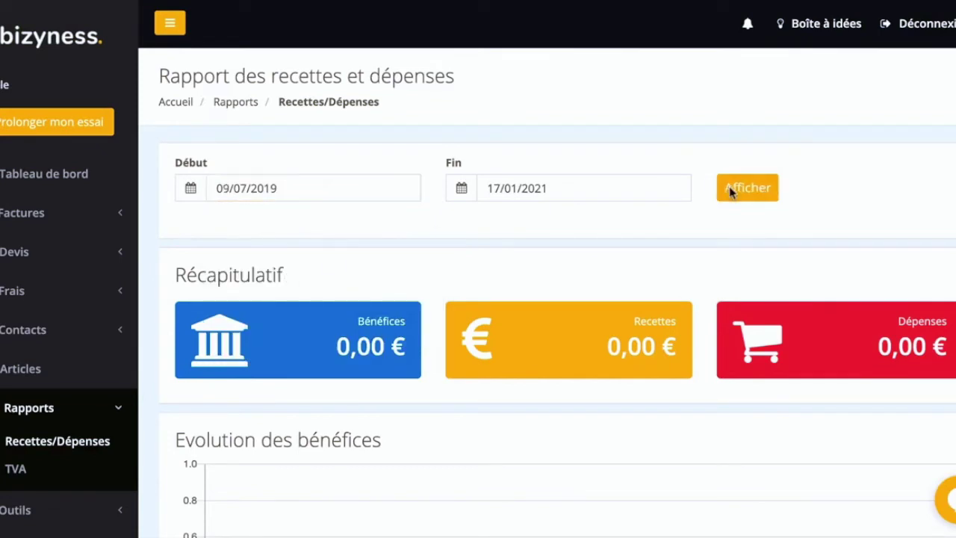
{"action": "left_click", "coordinate": [746, 188]}
{"action": "scroll", "coordinate": [732, 193], "scroll_direction": "down", "scroll_amount": 1}
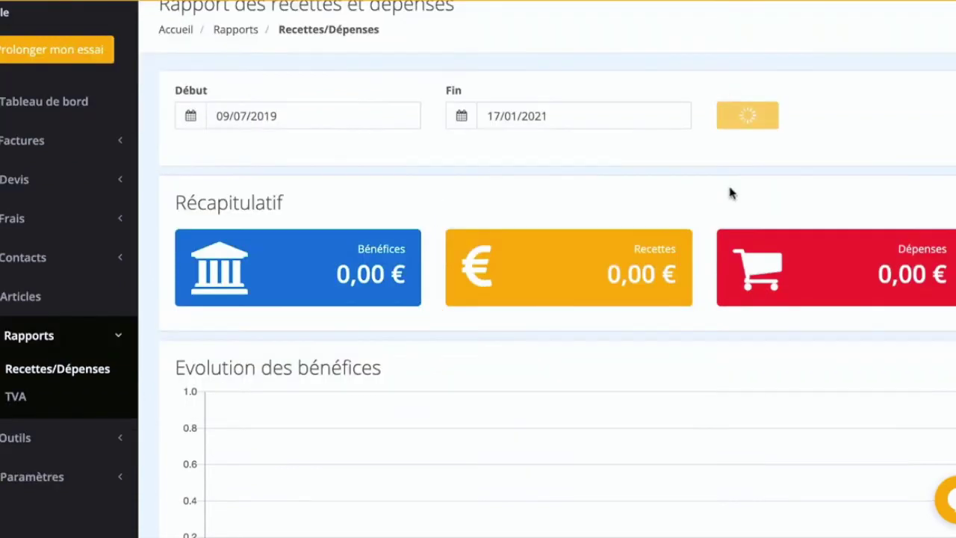
{"action": "scroll", "coordinate": [706, 288], "scroll_direction": "down", "scroll_amount": 4}
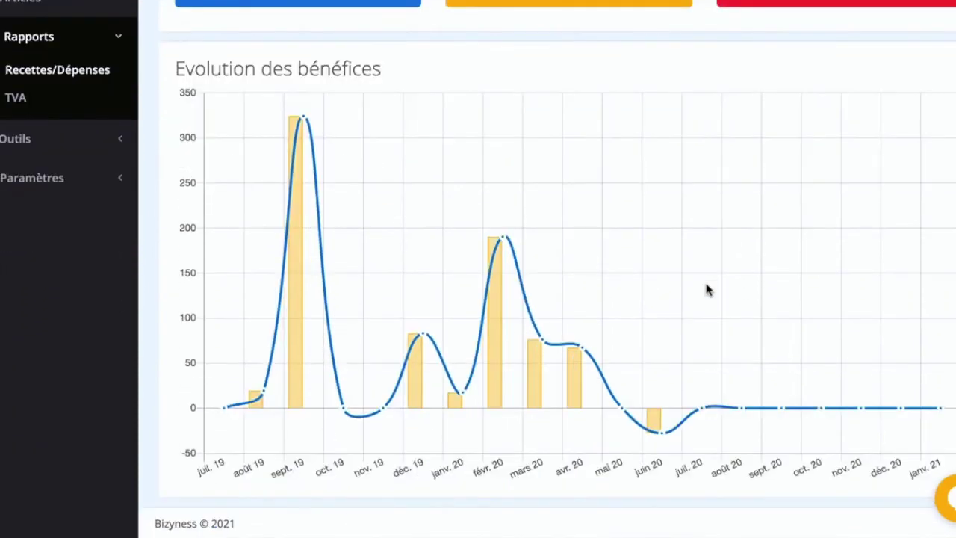
{"action": "scroll", "coordinate": [559, 266], "scroll_direction": "up", "scroll_amount": 2}
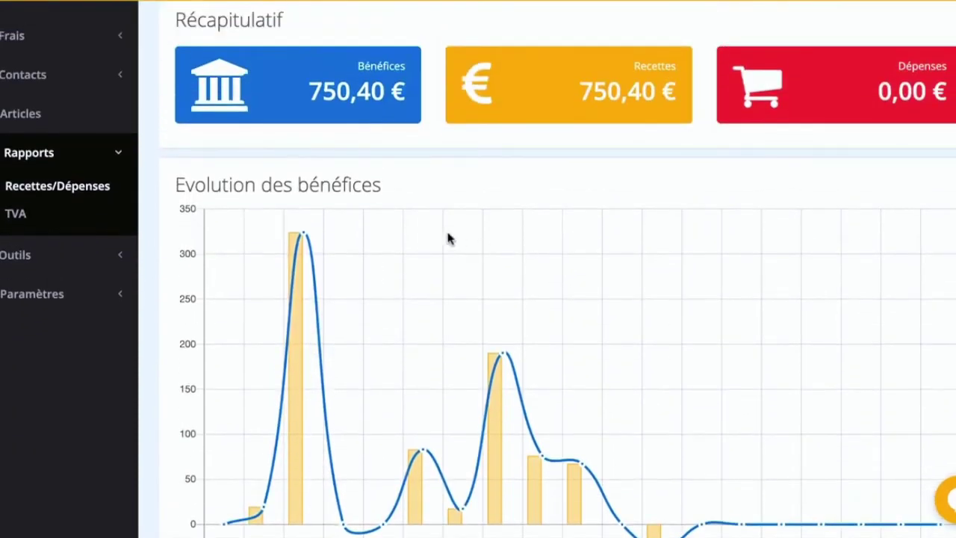
{"action": "scroll", "coordinate": [448, 237], "scroll_direction": "up", "scroll_amount": 1}
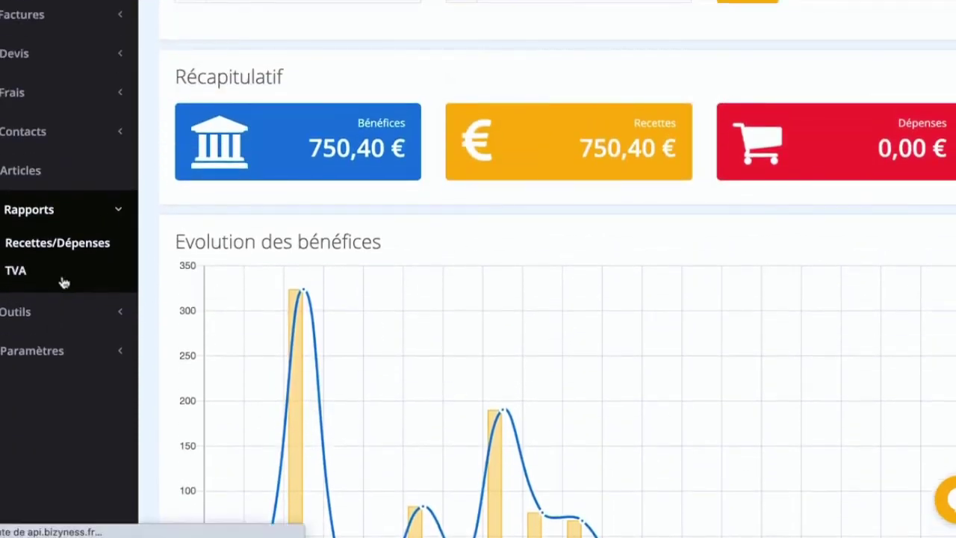
Step: Run the TVA report for the period from 17/07/2019 to 17/01/2021
{"action": "left_click", "coordinate": [63, 281]}
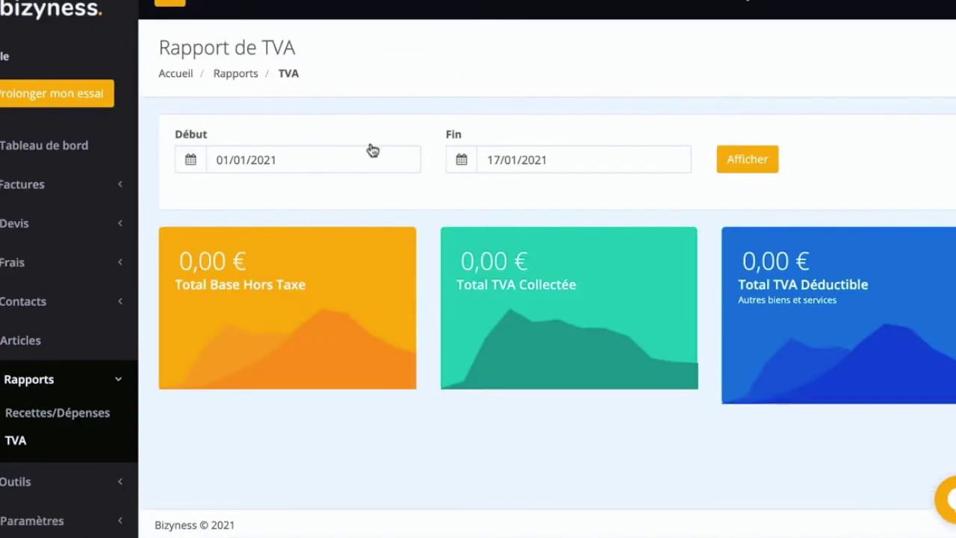
{"action": "left_click", "coordinate": [352, 161]}
{"action": "left_click", "coordinate": [284, 188]}
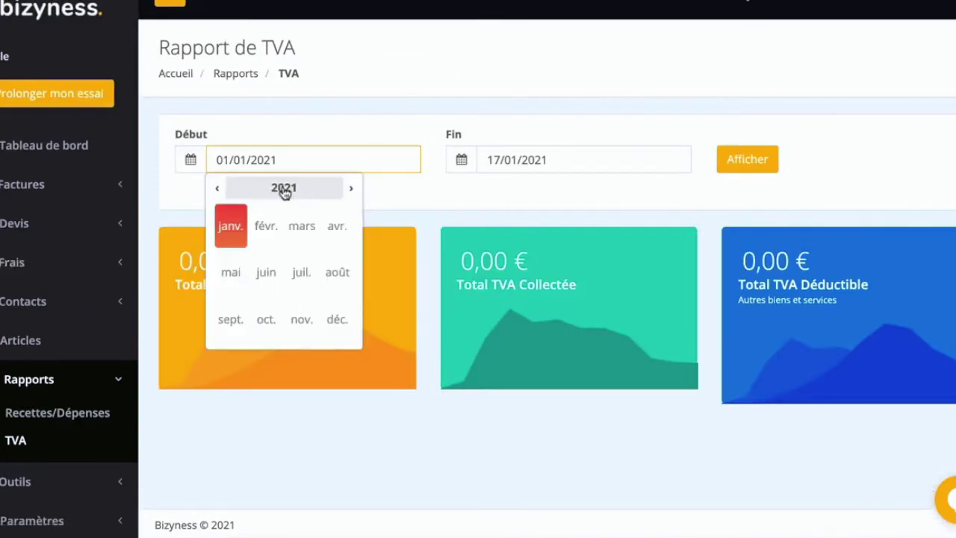
{"action": "left_click", "coordinate": [283, 189]}
{"action": "left_click", "coordinate": [218, 190]}
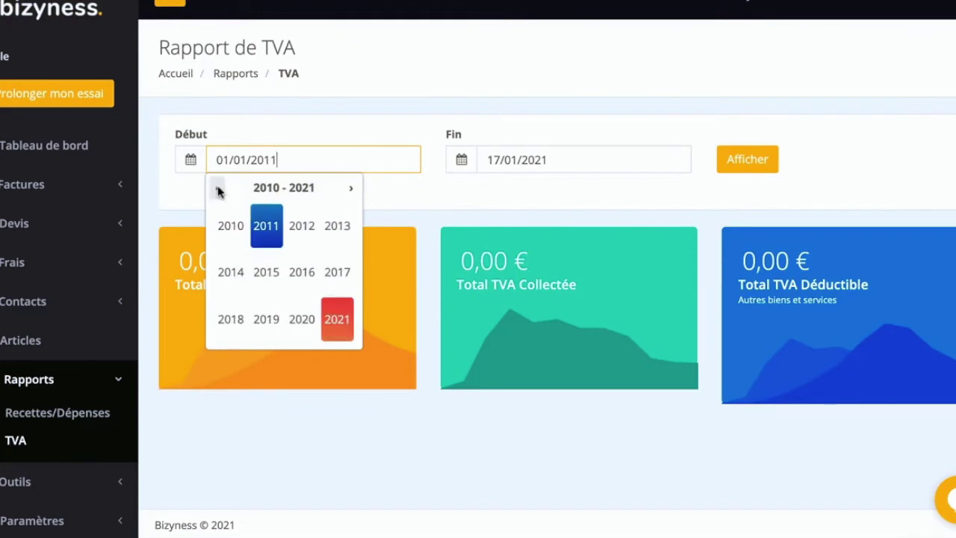
{"action": "left_click", "coordinate": [266, 321]}
{"action": "left_click", "coordinate": [301, 272]}
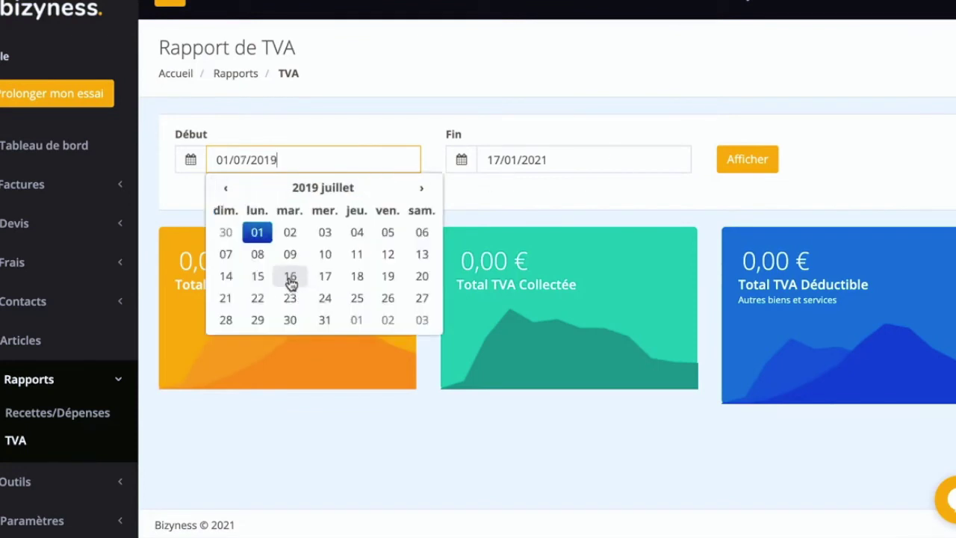
{"action": "left_click", "coordinate": [327, 278]}
{"action": "left_click", "coordinate": [751, 155]}
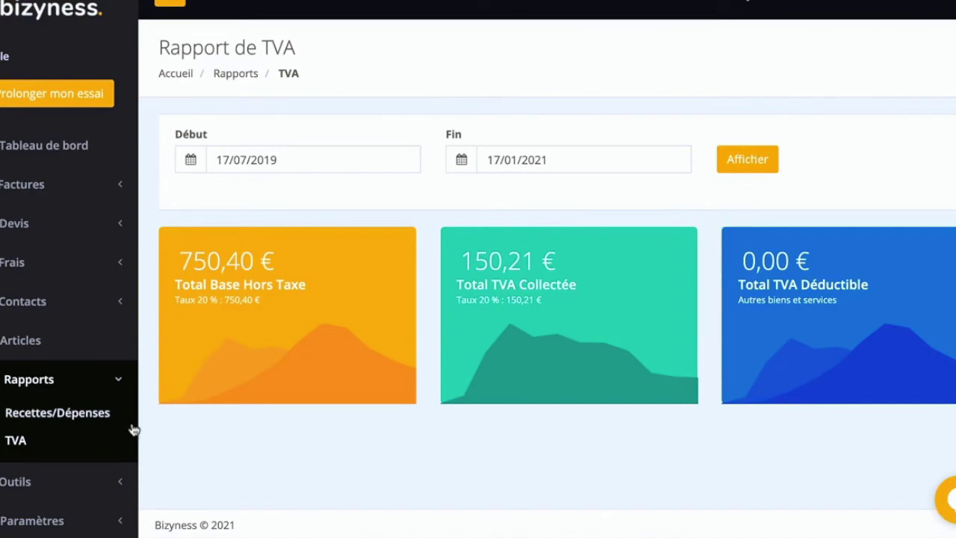
Step: Open the Emails settings and review the common footer, invoice and credit-note templates
{"action": "left_click", "coordinate": [75, 521]}
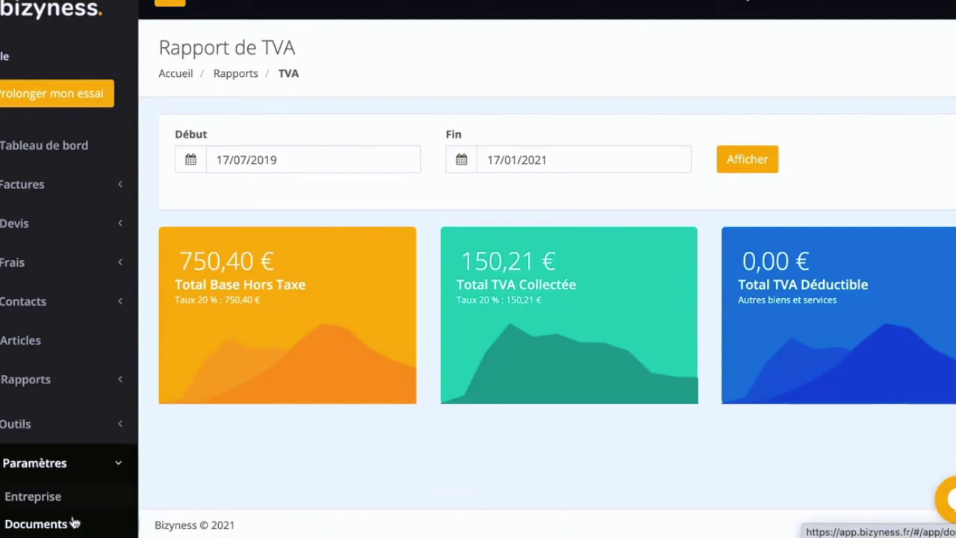
{"action": "scroll", "coordinate": [22, 515], "scroll_direction": "down", "scroll_amount": 1}
{"action": "left_click", "coordinate": [35, 463]}
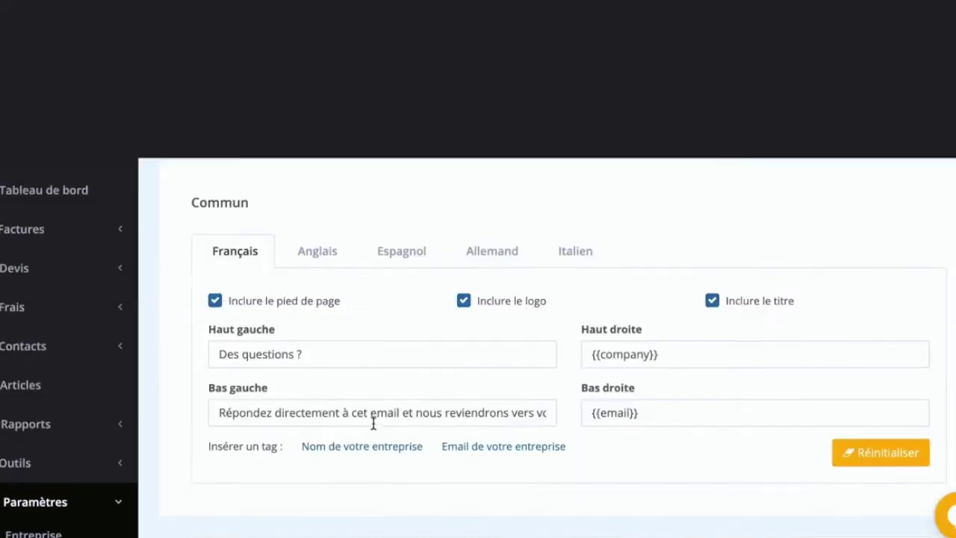
{"action": "scroll", "coordinate": [373, 426], "scroll_direction": "down", "scroll_amount": 1}
{"action": "scroll", "coordinate": [357, 420], "scroll_direction": "down", "scroll_amount": 3}
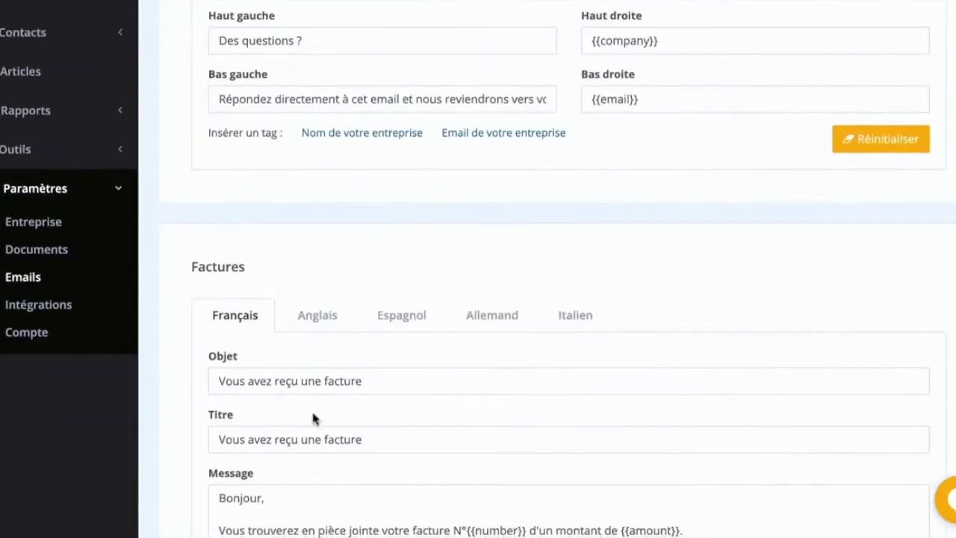
{"action": "scroll", "coordinate": [315, 469], "scroll_direction": "down", "scroll_amount": 6}
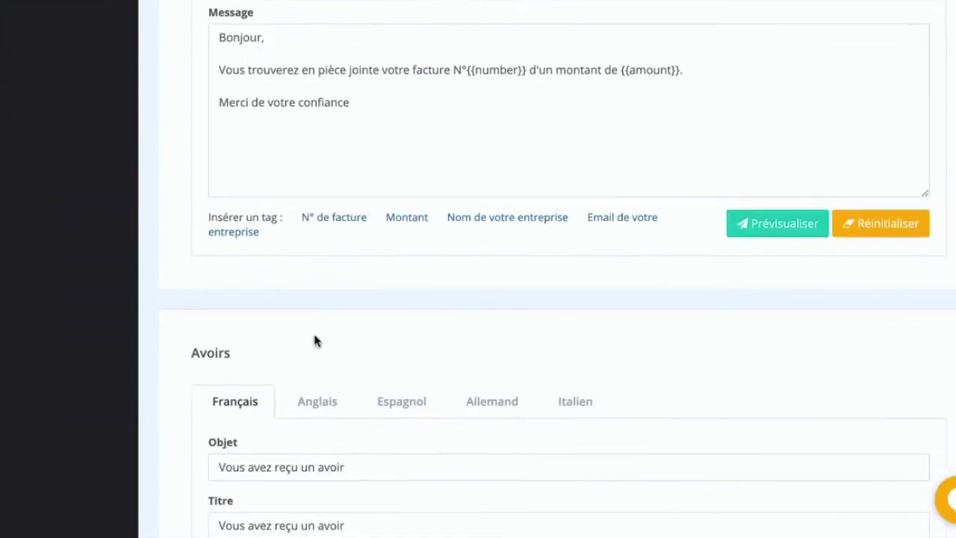
{"action": "scroll", "coordinate": [307, 363], "scroll_direction": "up", "scroll_amount": 5}
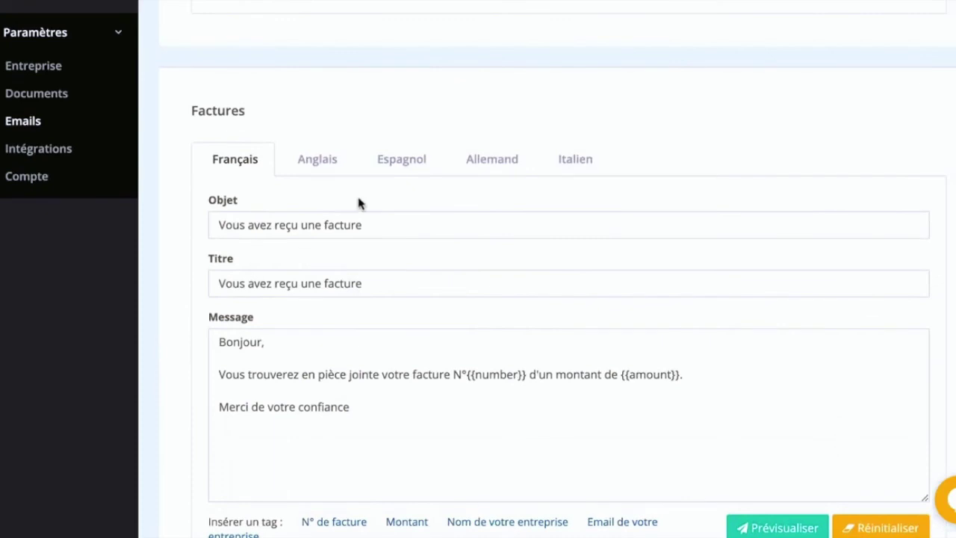
Step: View the invoice email template in English and Spanish, return to French, and check the Documents settings
{"action": "left_click", "coordinate": [322, 158]}
{"action": "left_click", "coordinate": [396, 161]}
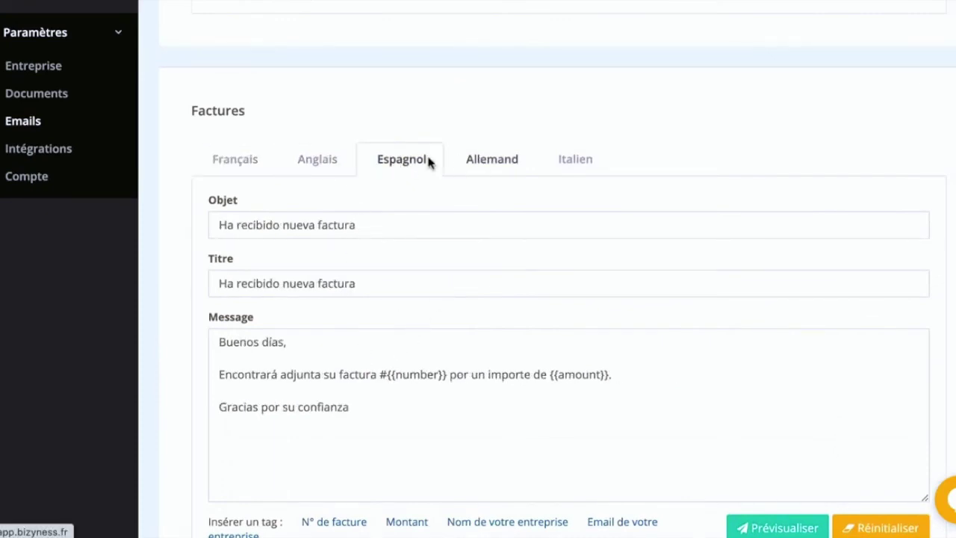
{"action": "left_click", "coordinate": [250, 162]}
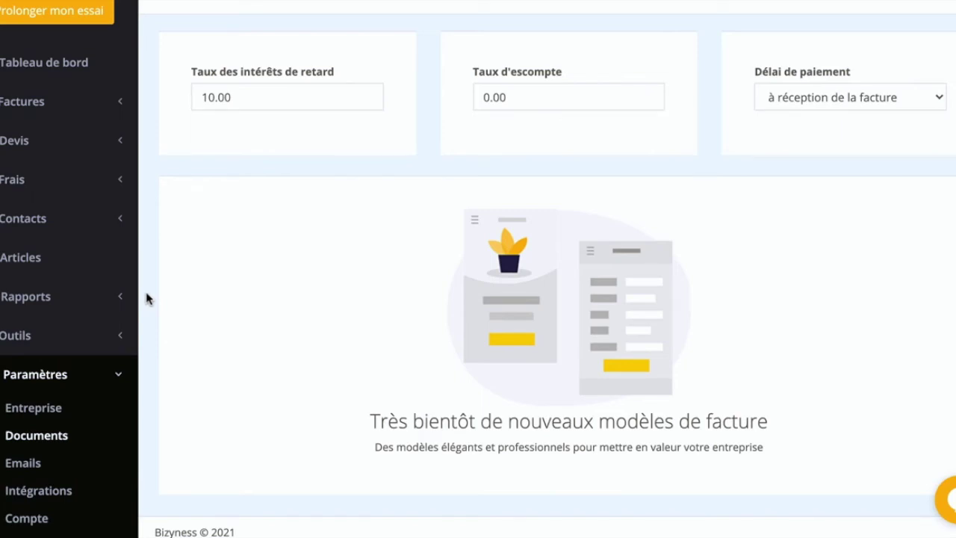
{"action": "scroll", "coordinate": [417, 284], "scroll_direction": "down", "scroll_amount": 1}
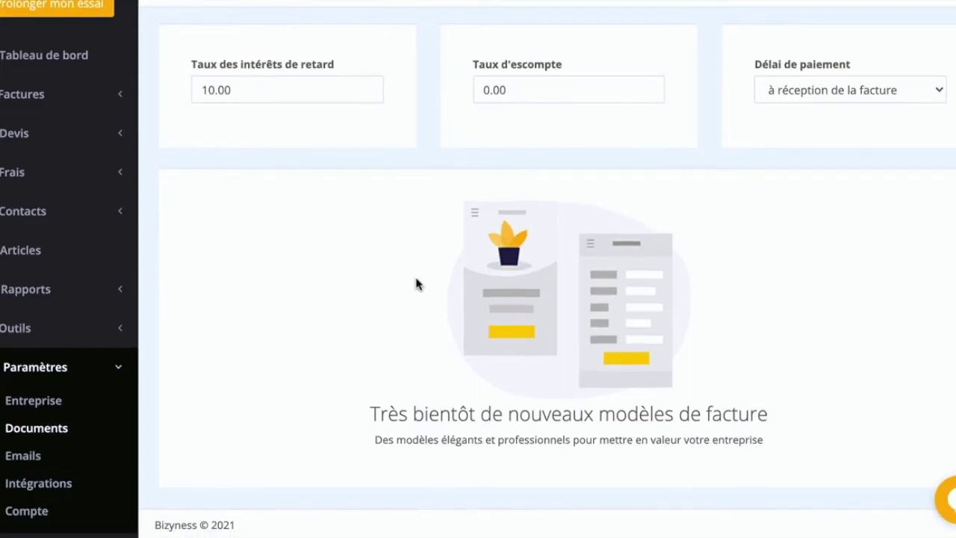